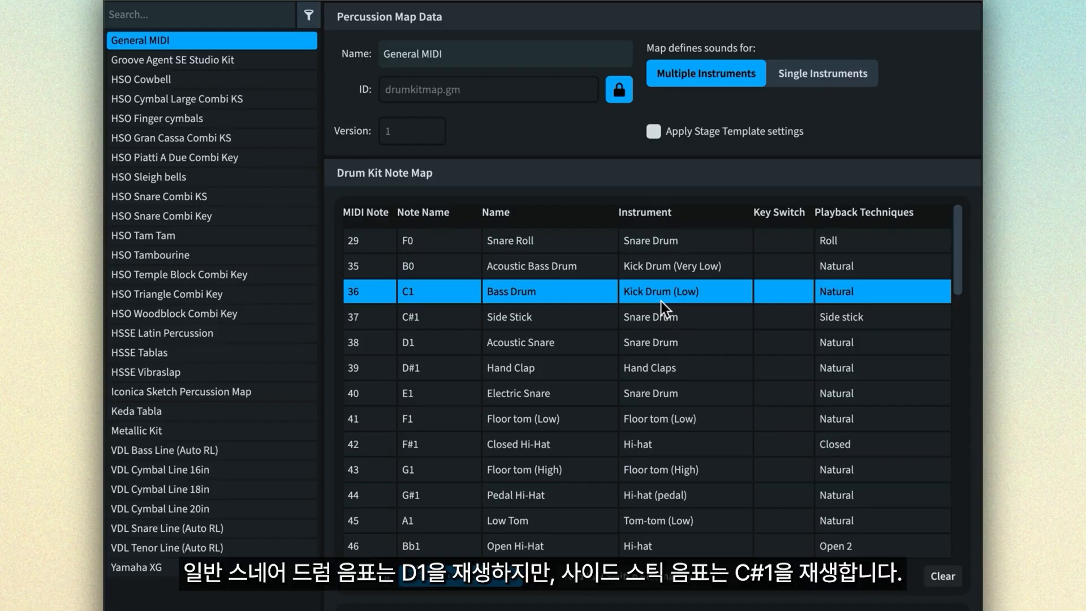
- Examine the General MIDI percussion map's entries for Acoustic Snare, Side Stick, Closed Hi-Hat and Open Hi-Hat
left_click(698, 345)
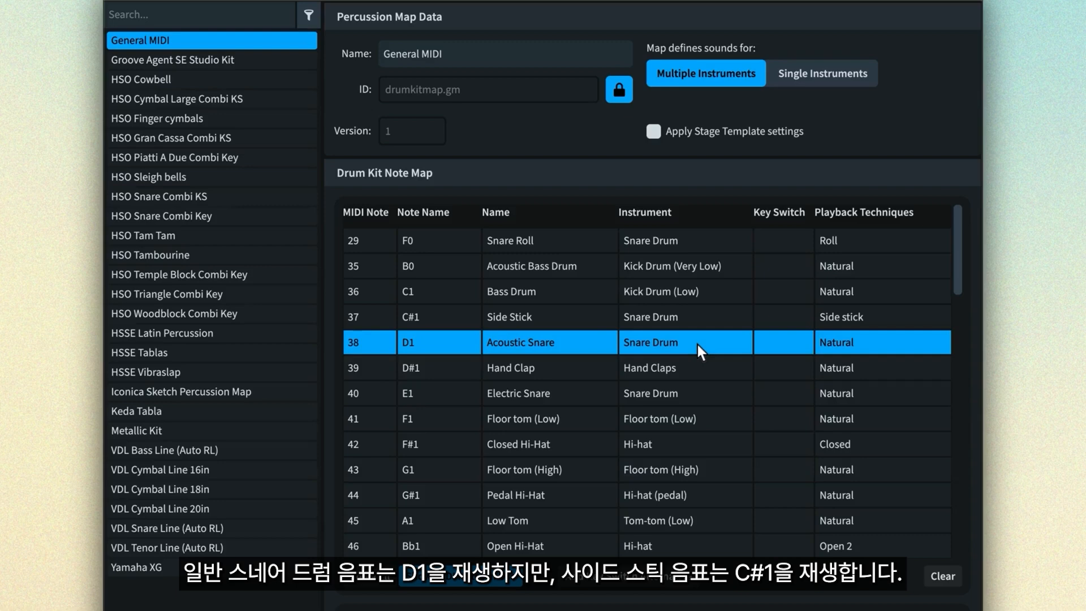
left_click(702, 320)
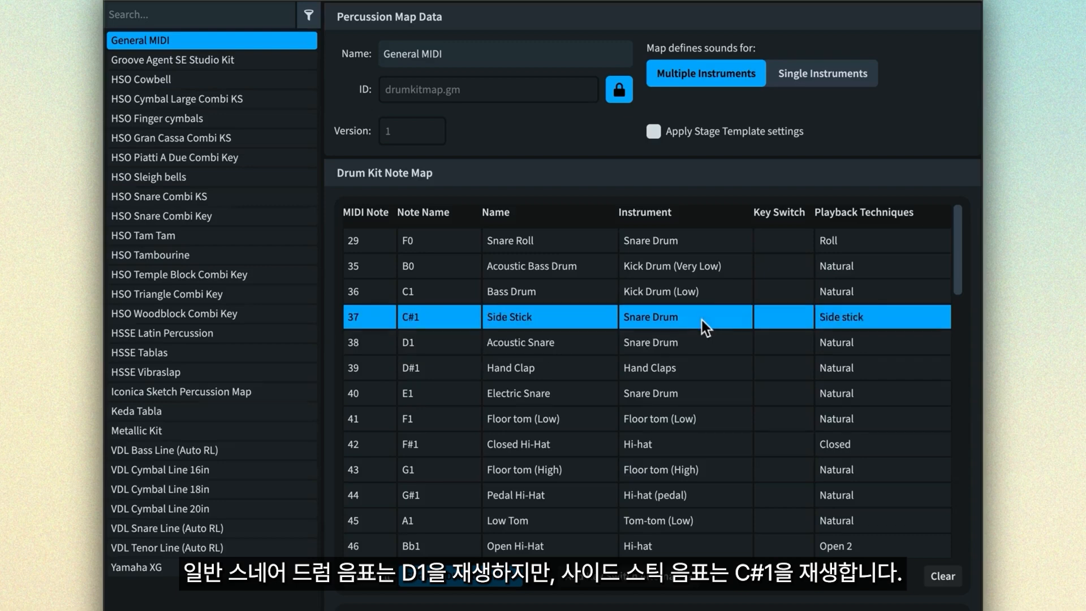
left_click(695, 441)
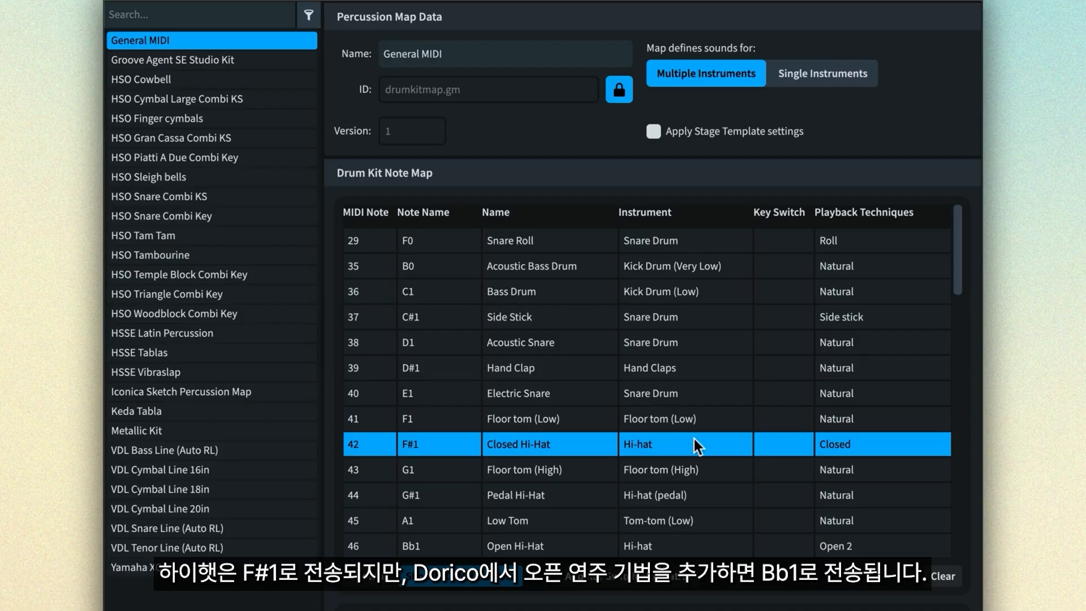
left_click(699, 543)
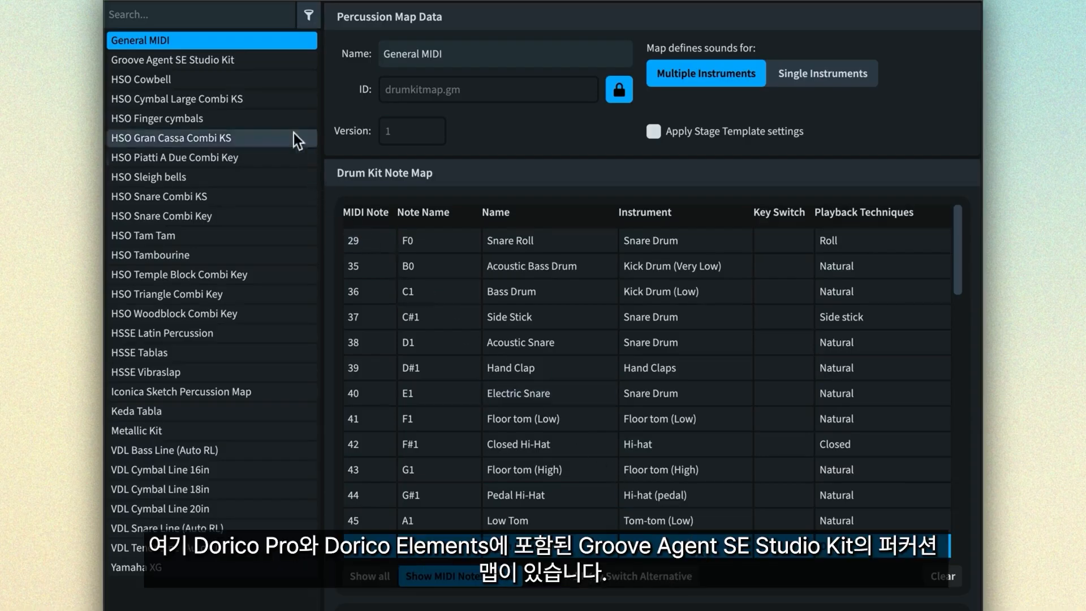
- View the Groove Agent SE Studio Kit map and examine its Bass Drum, Acoustic Snare and hi-hat technique mappings
left_click(258, 60)
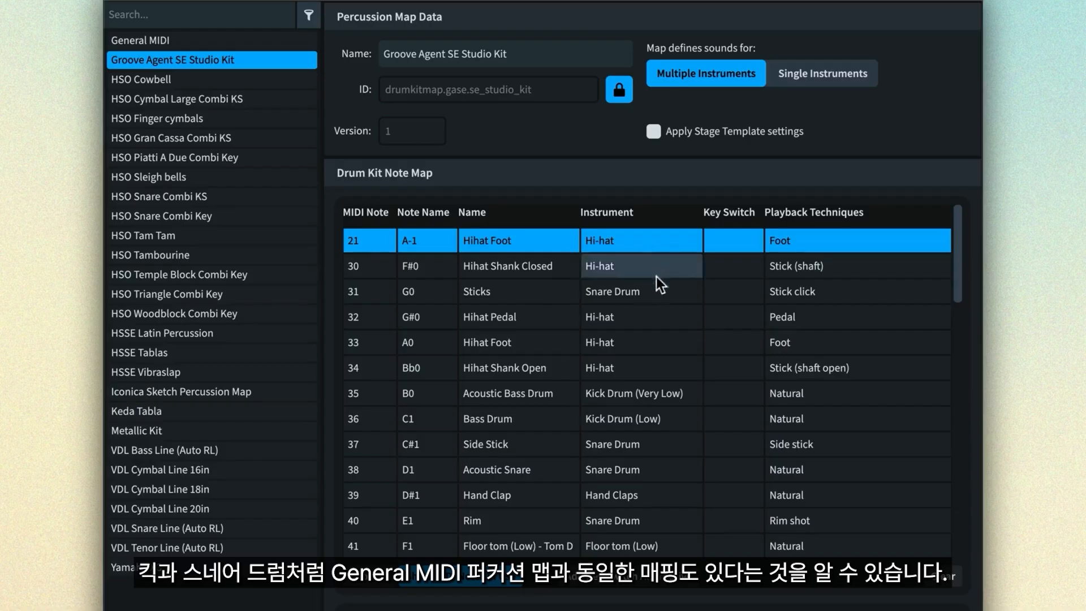
left_click(683, 420)
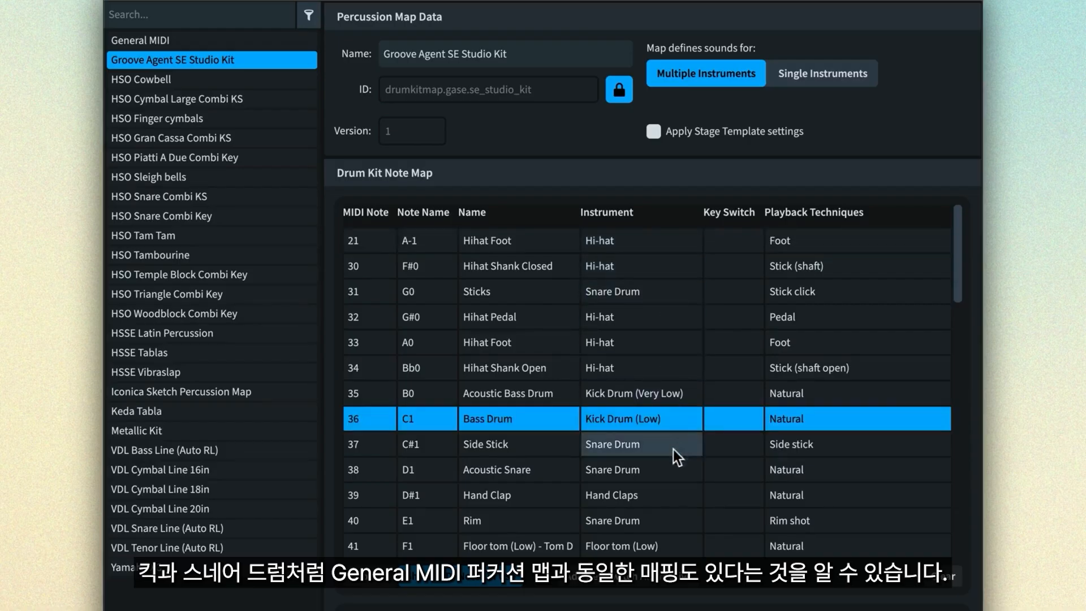
left_click(666, 468)
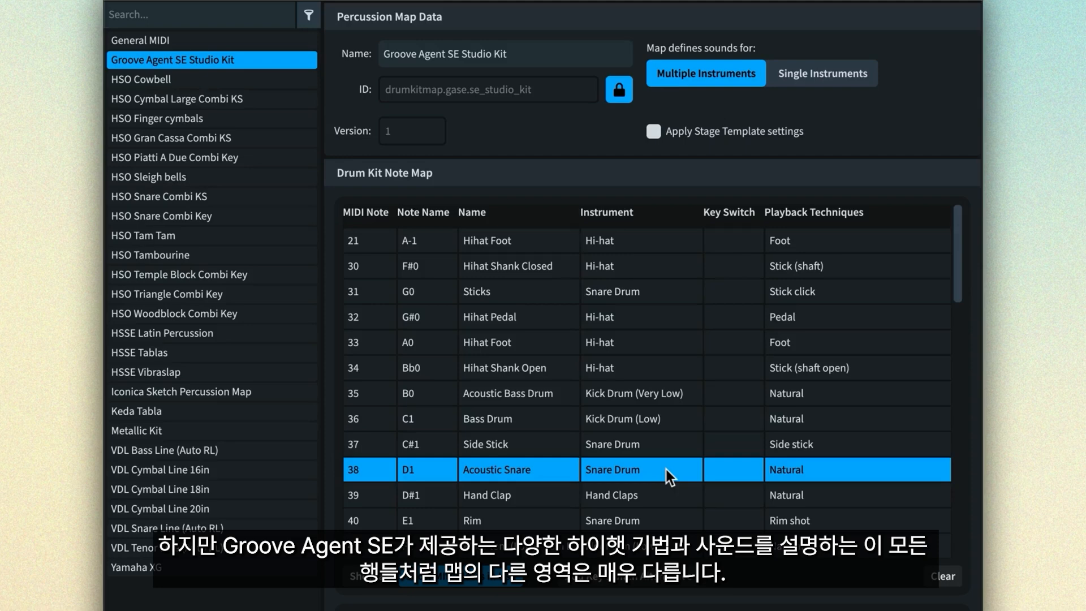
scroll(666, 469, "down", 5)
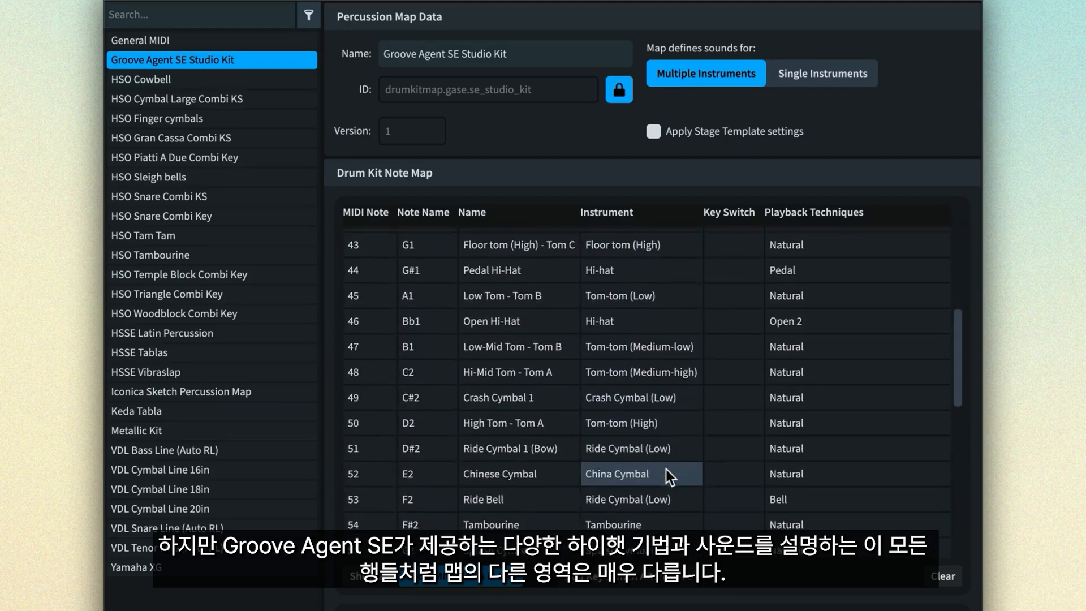
scroll(666, 468, "down", 3)
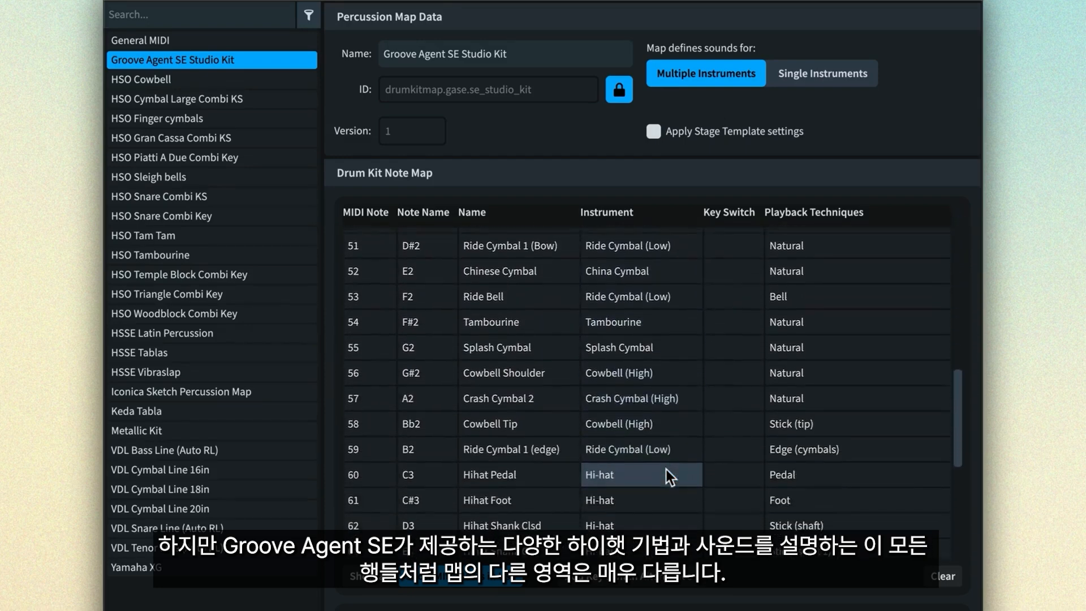
scroll(666, 470, "down", 3)
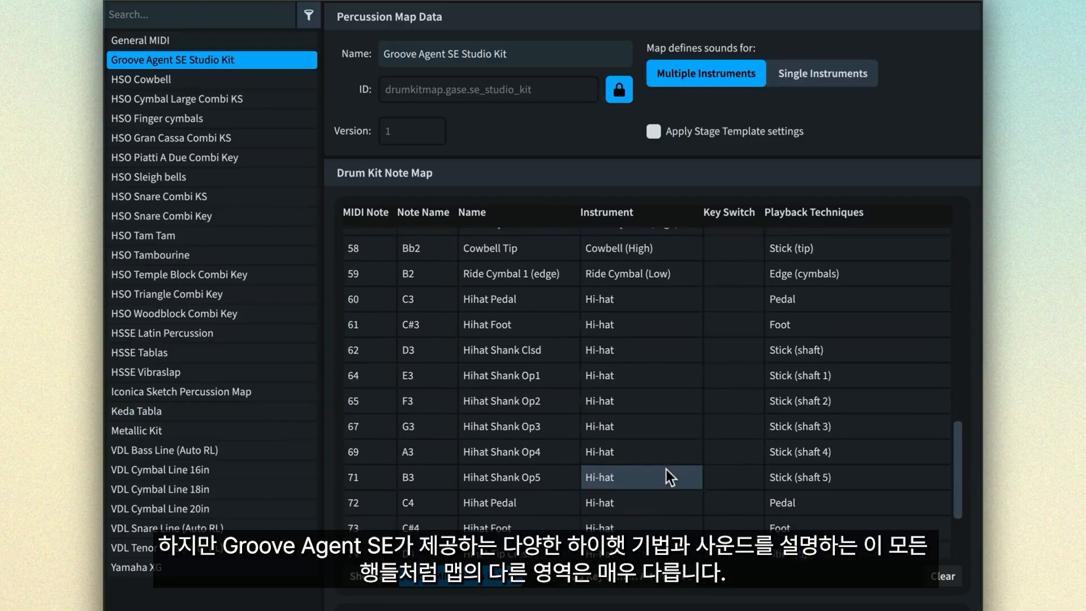
scroll(666, 469, "down", 1)
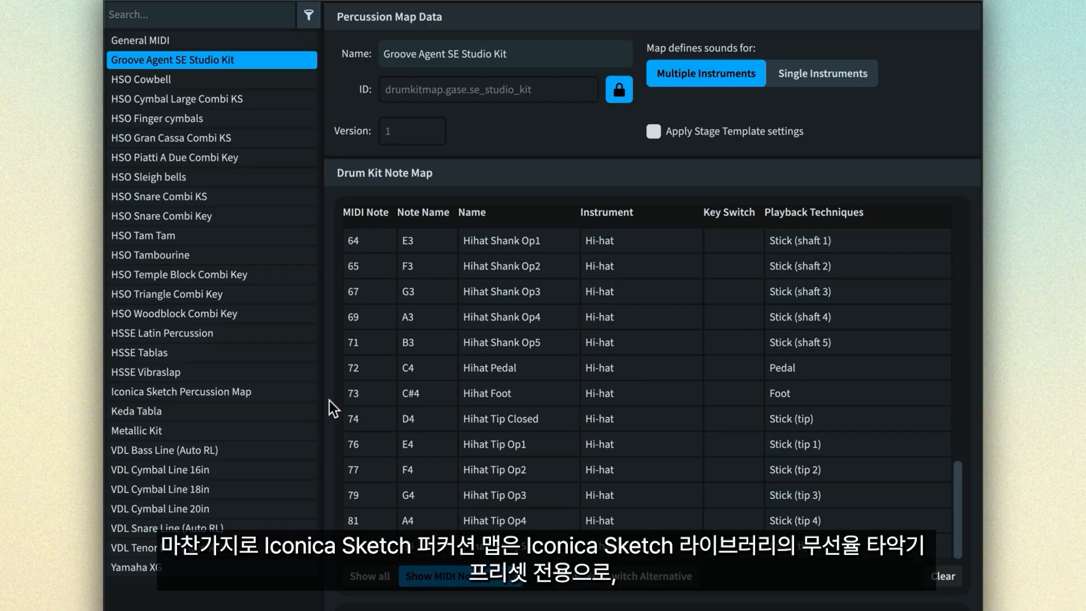
- View the Iconica Sketch Percussion Map and examine the Gran Cassa roll and hit entries at its start
left_click(271, 394)
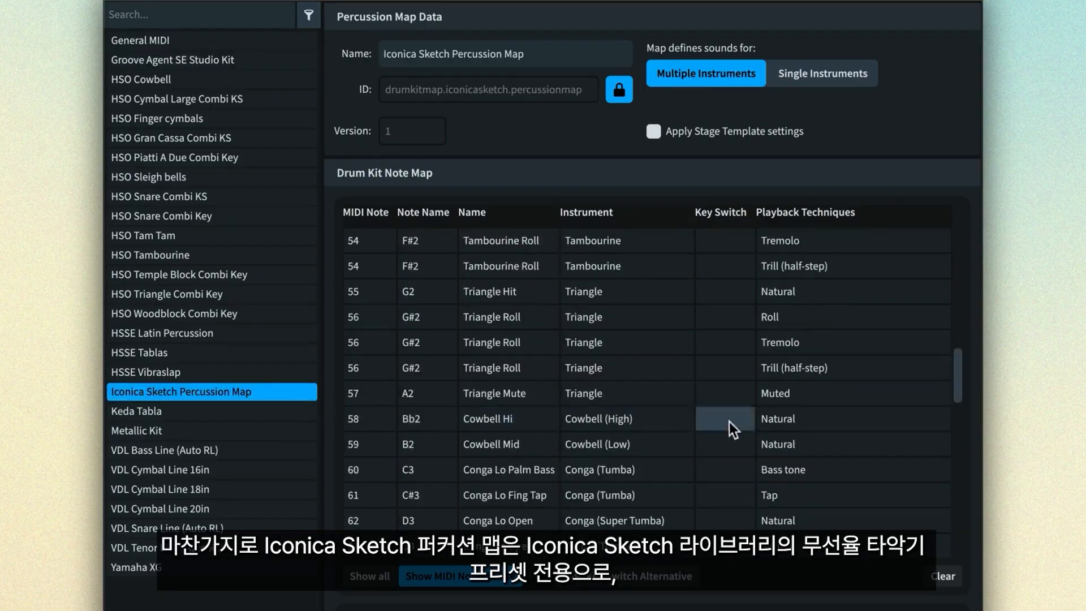
left_click_drag(956, 378, 960, 225)
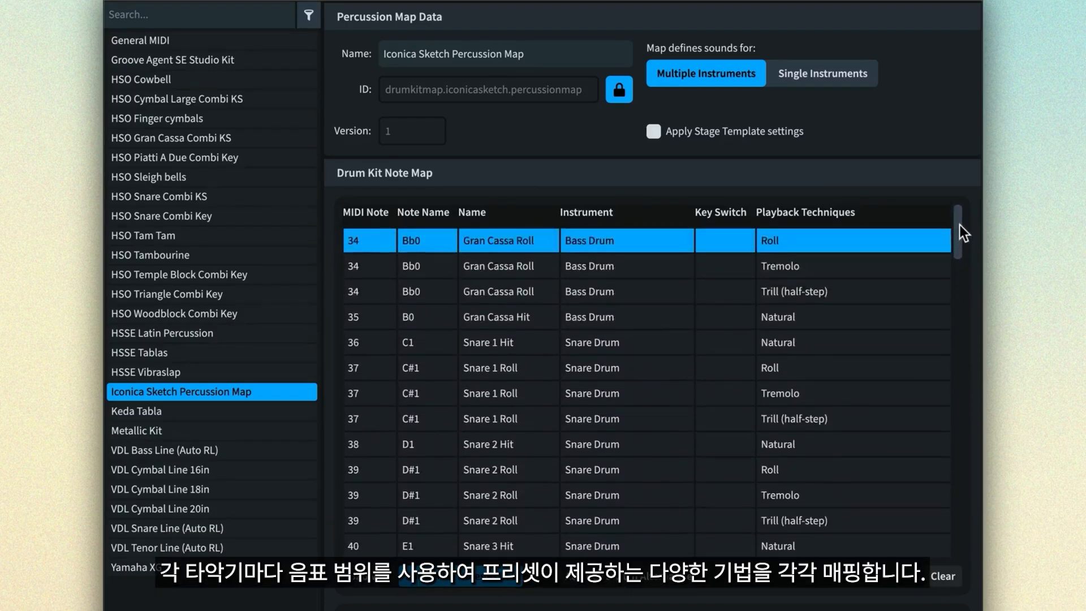
left_click(630, 262)
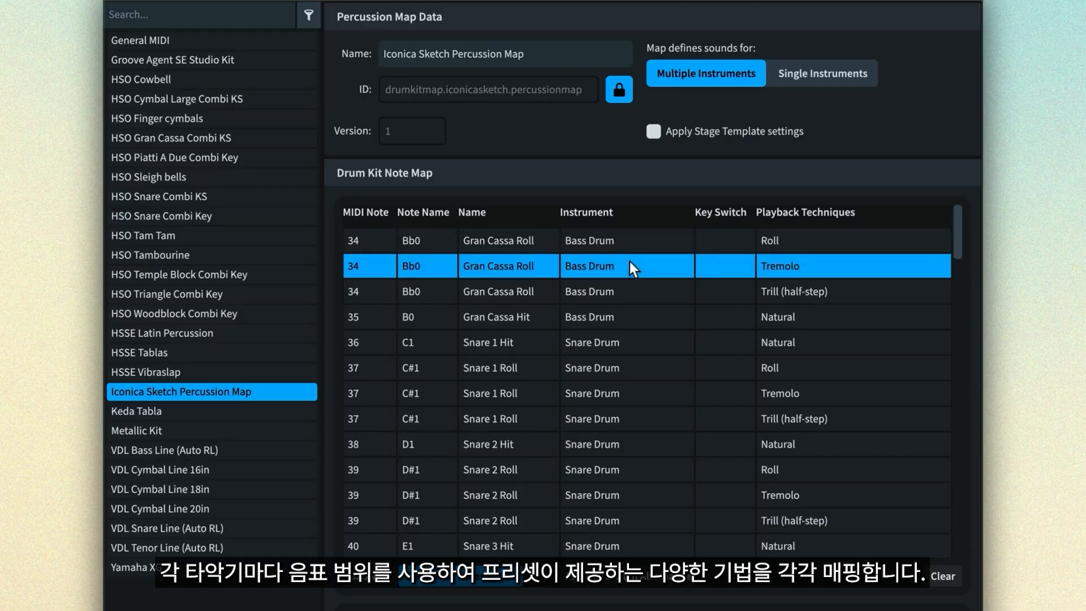
left_click(624, 289)
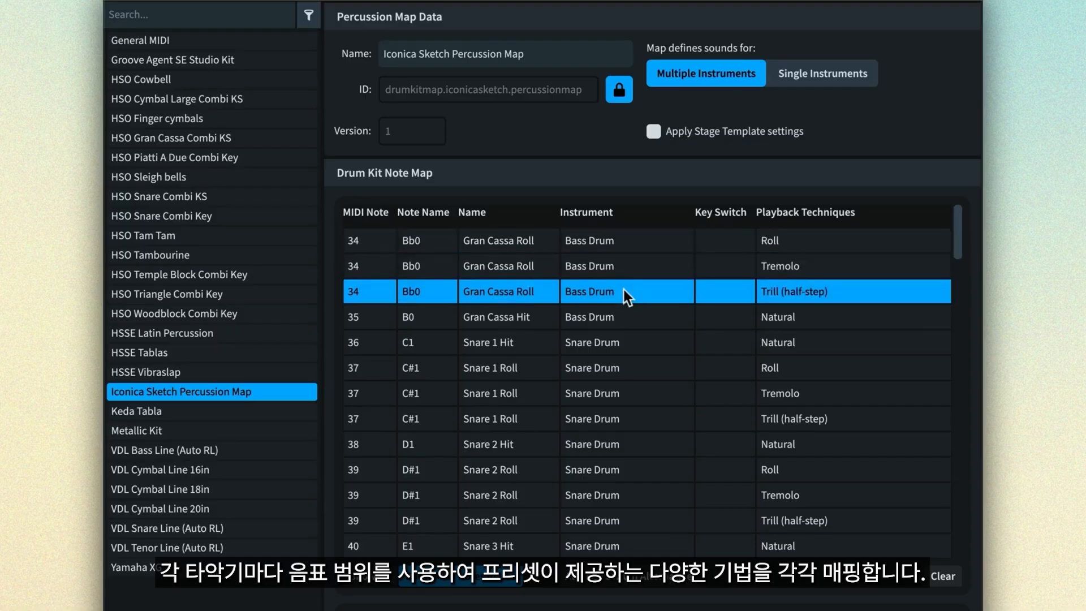
left_click(628, 316)
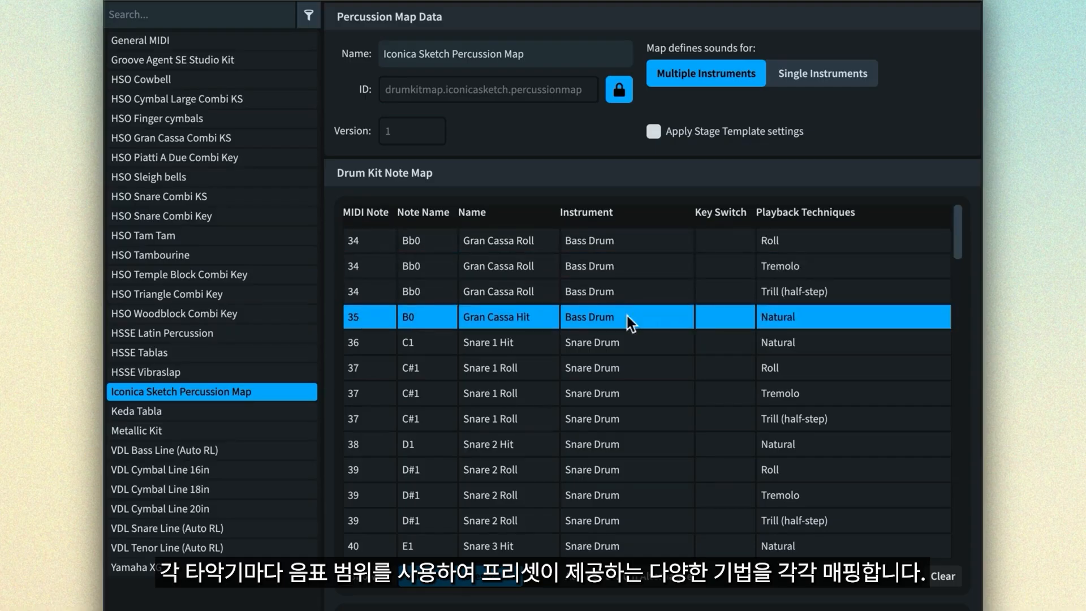
- Examine the Snare 1 hit and roll entries, comparing the playback techniques assigned to the same MIDI note
left_click(631, 343)
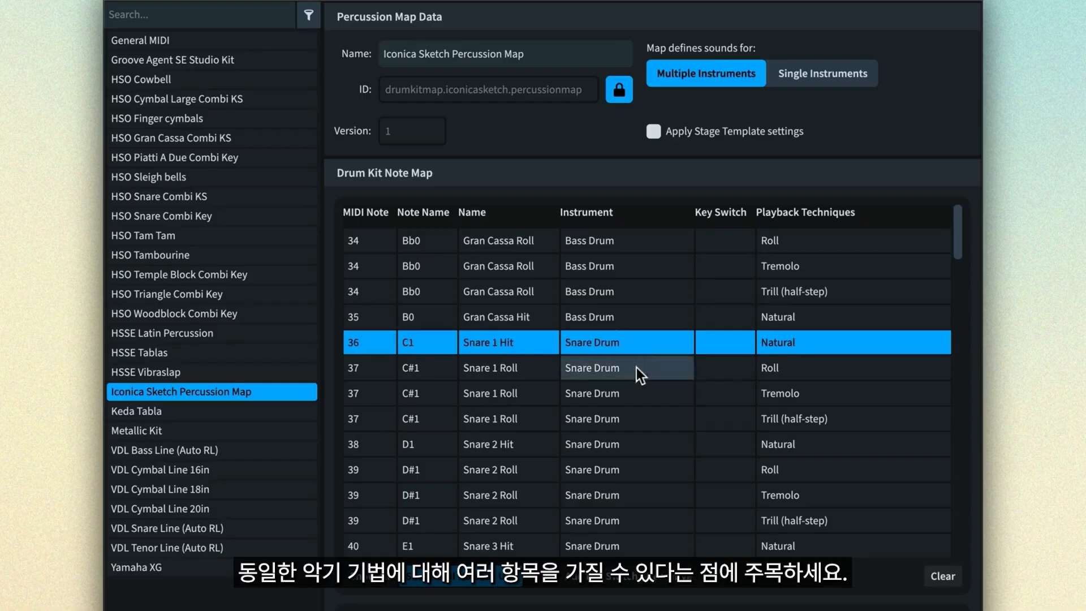
left_click(636, 368)
left_click(640, 389)
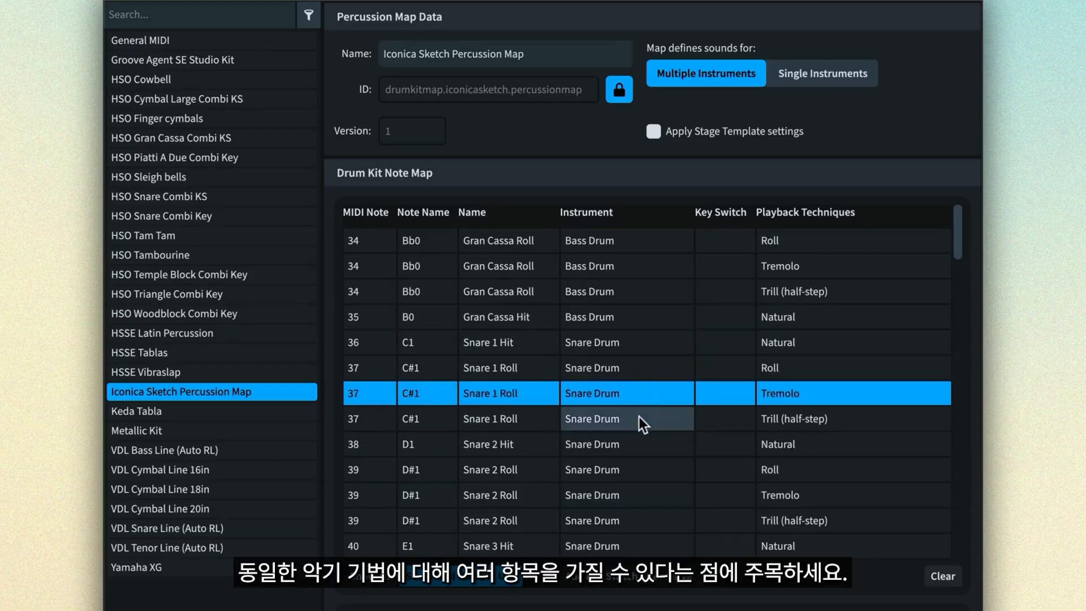
left_click(639, 418)
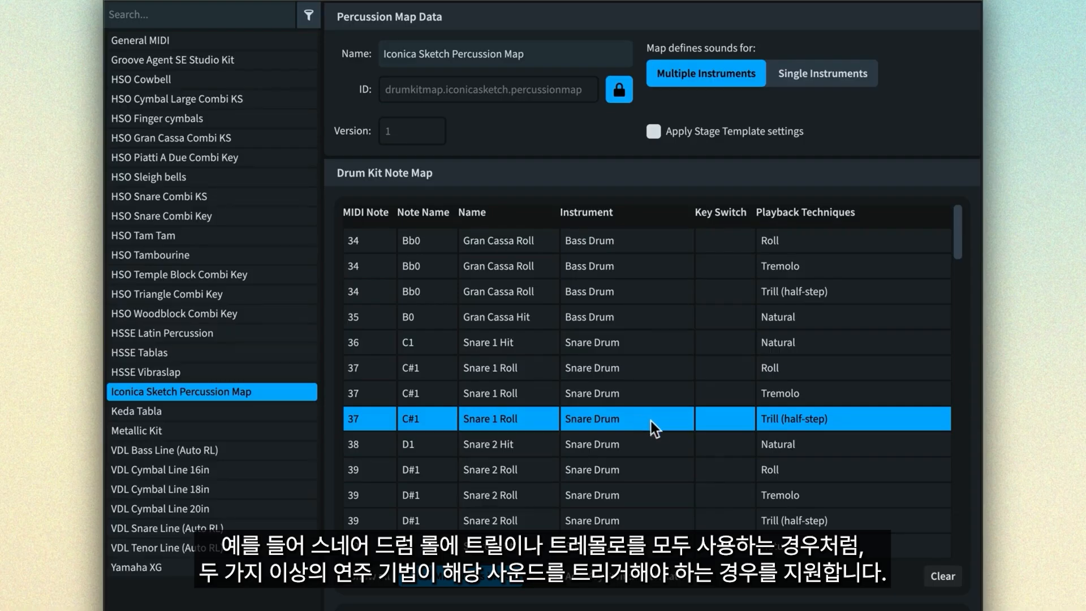
left_click(809, 396)
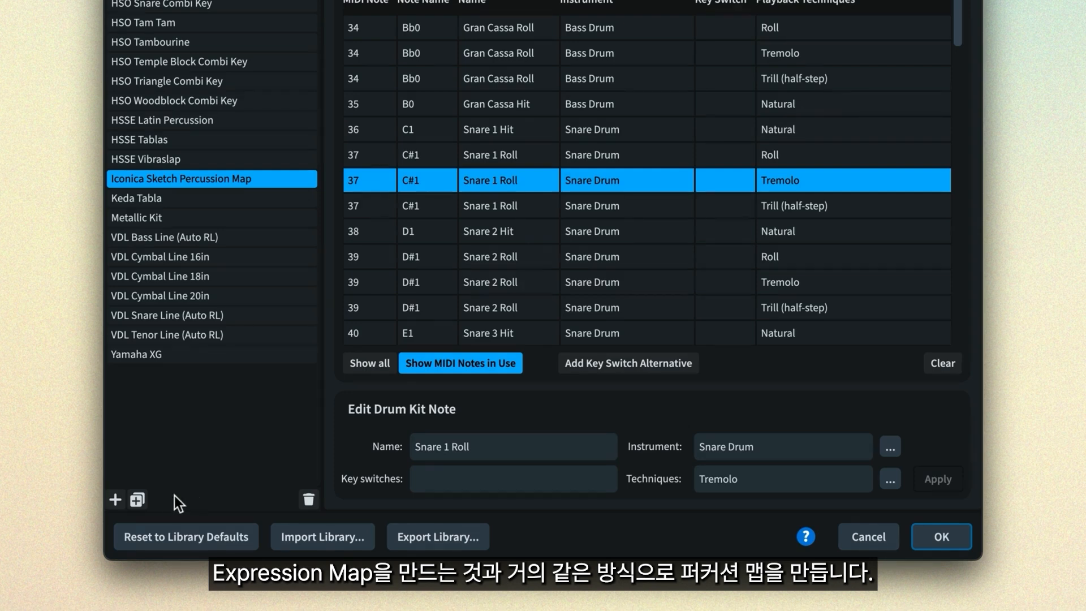
- Create a new empty percussion map named HALion Jazz Kit and display all of its MIDI notes
left_click(117, 499)
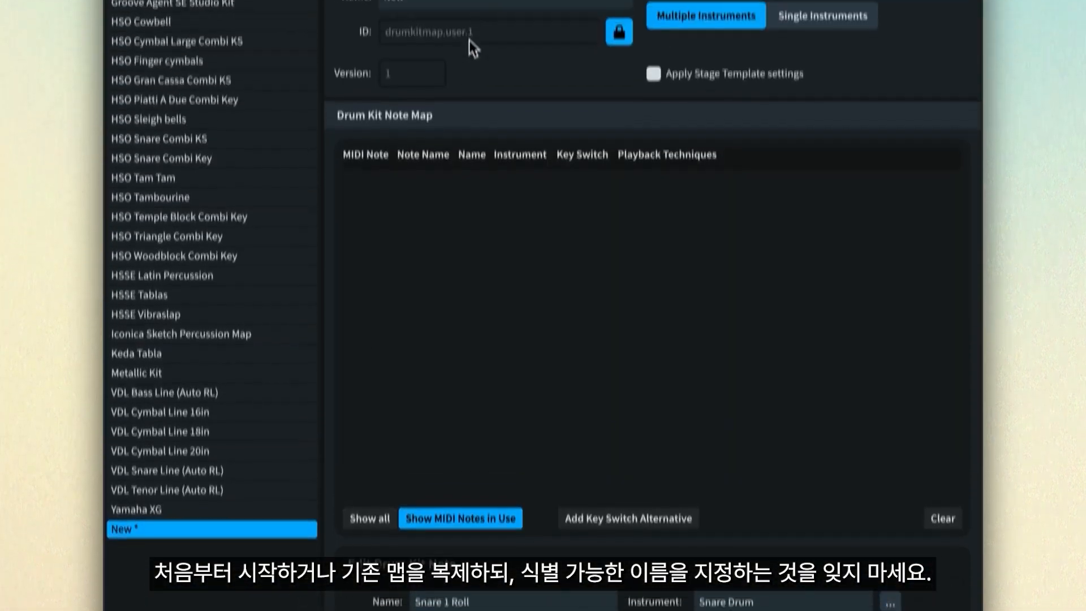
double_click(477, 54)
type("HALion Jazz Kit")
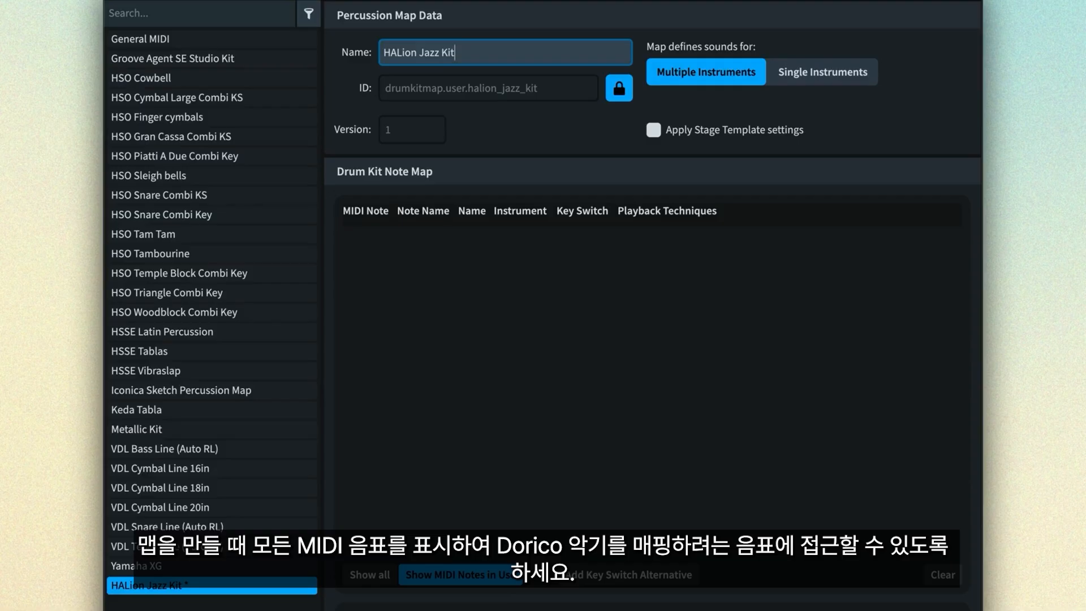
left_click(370, 577)
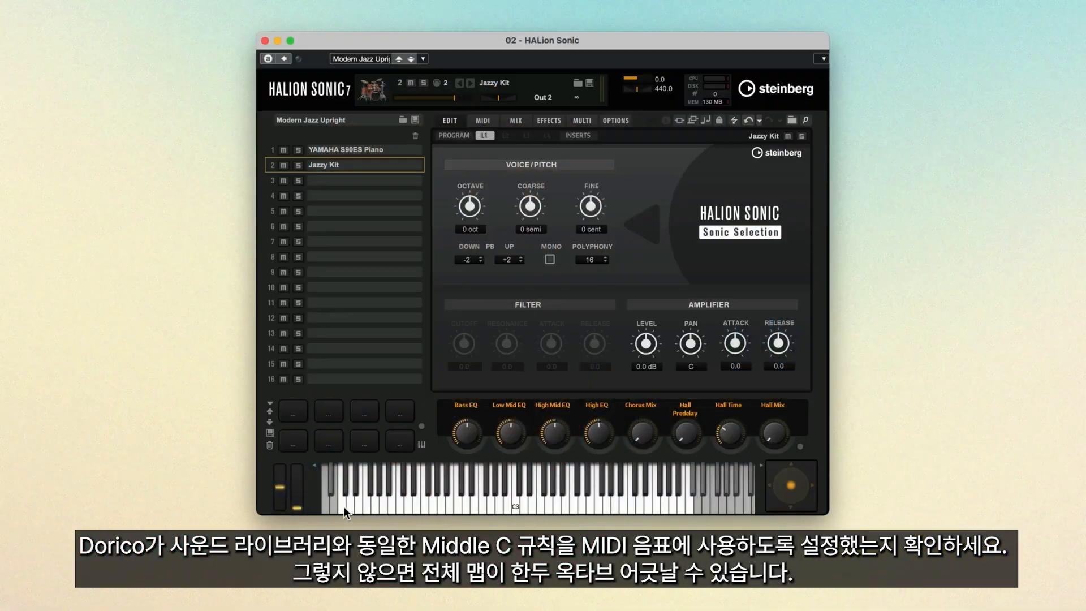
- Play the Jazzy Kit's low kick key in HALion Sonic and name MIDI note 24 (C0) "Kick drum" in Dorico's percussion map
left_click(344, 507)
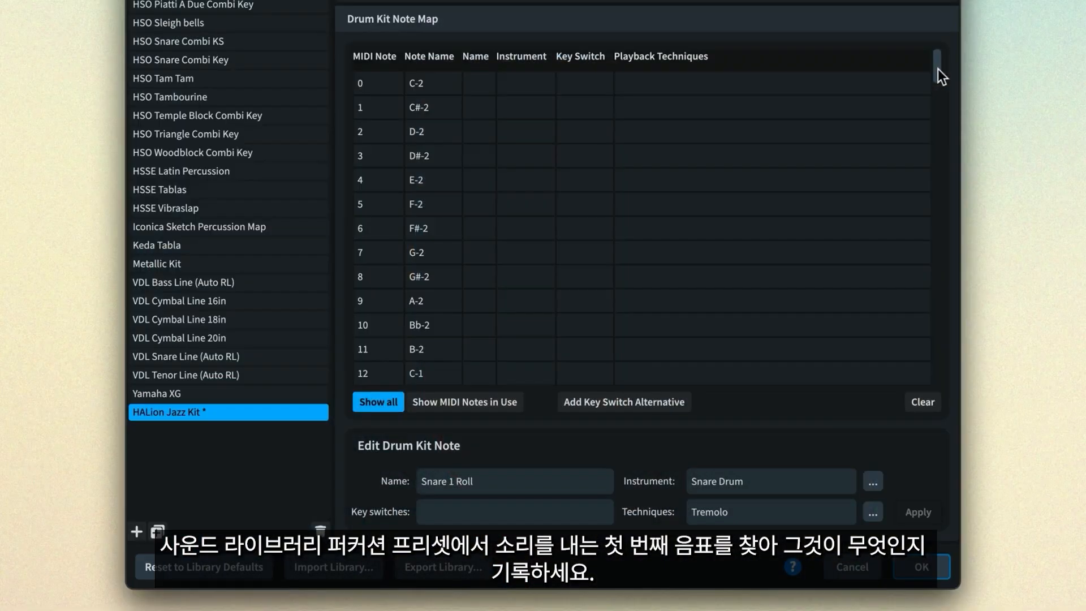
left_click_drag(937, 68, 943, 118)
left_click(455, 190)
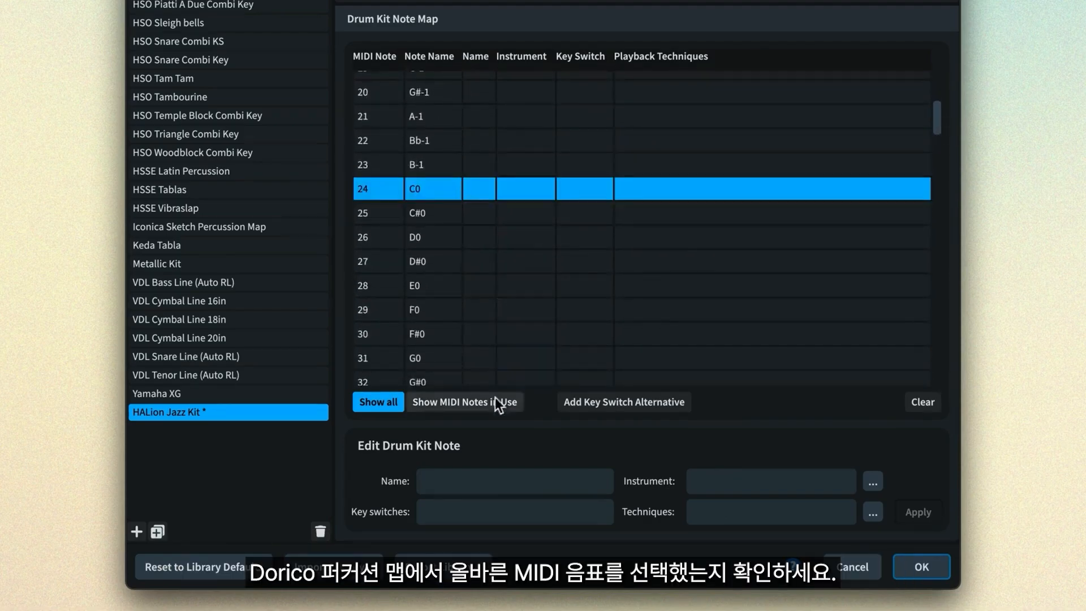
left_click(476, 481)
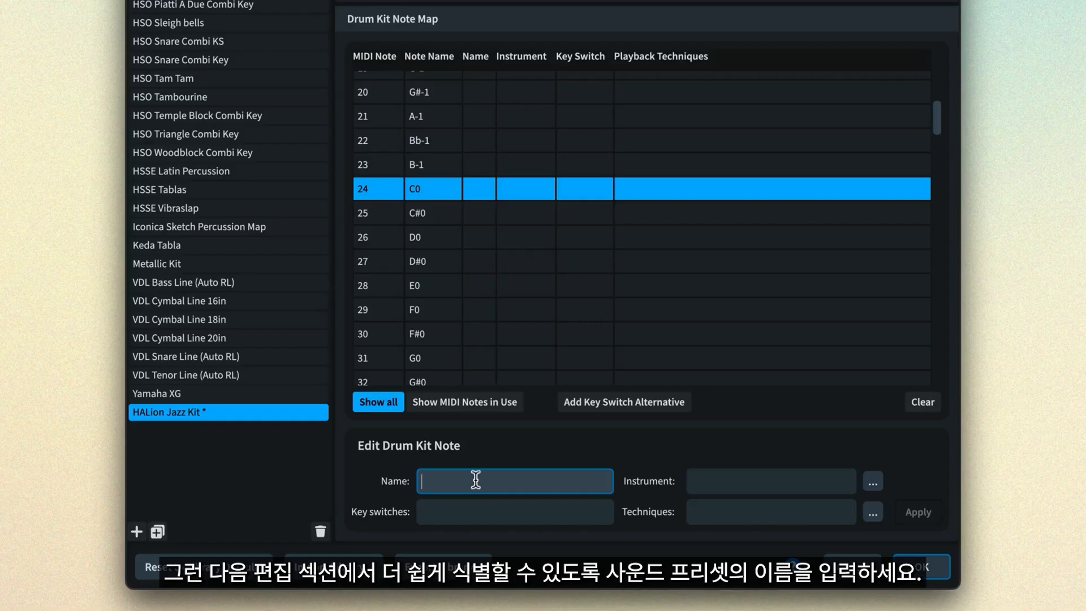
type("Kick drum")
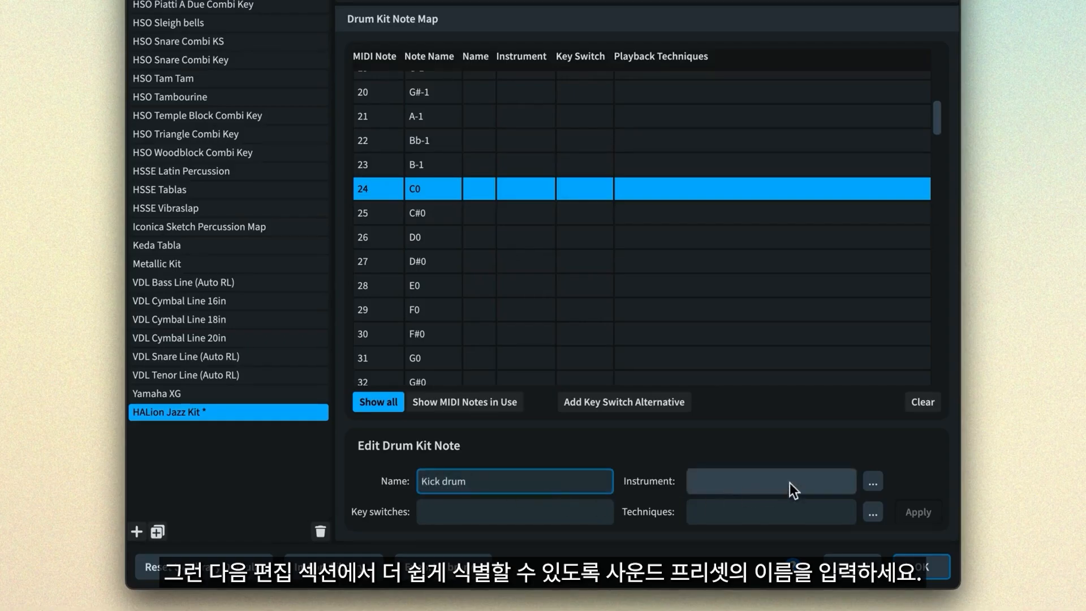
- Assign the Kick Drum (Low) instrument to the Kick drum note
left_click(871, 481)
type("kick")
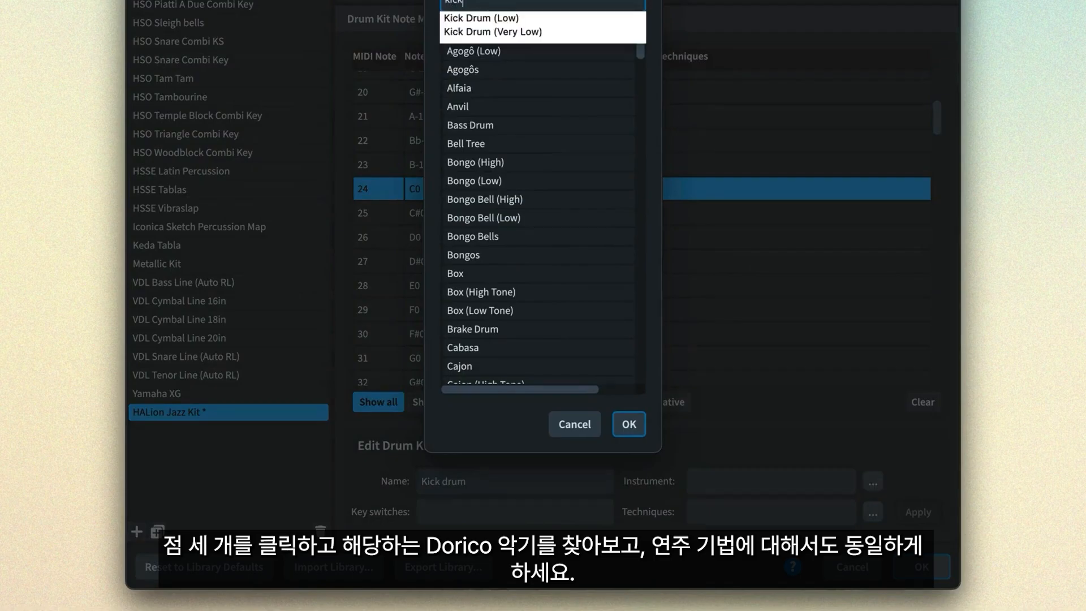
key("Down")
key("Return")
key("Return")
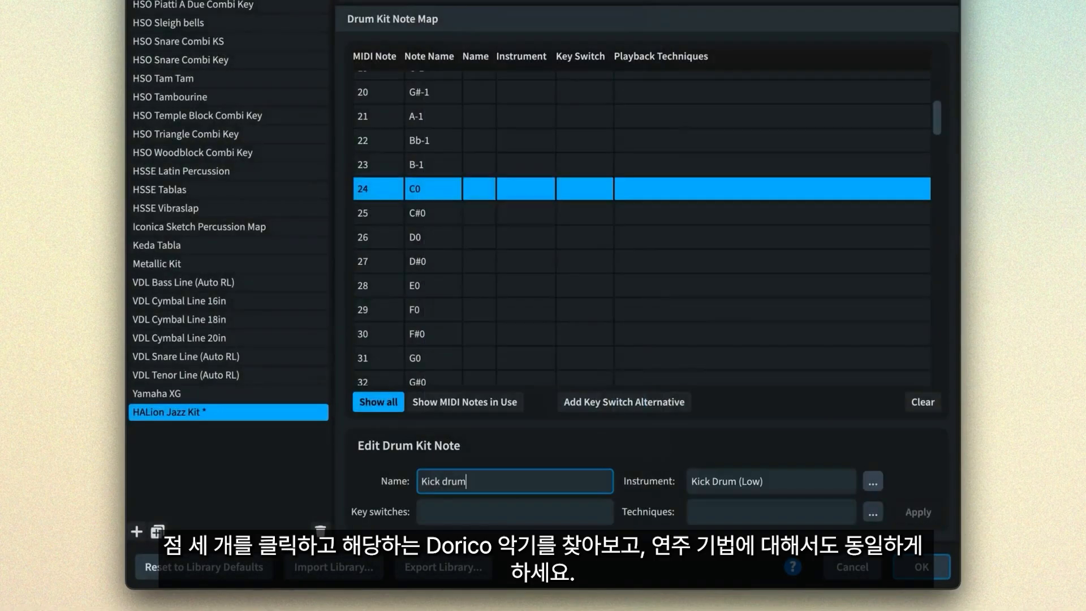
- Set the Kick drum note's playback technique to Natural and apply the mapping
left_click(873, 511)
type("Natural")
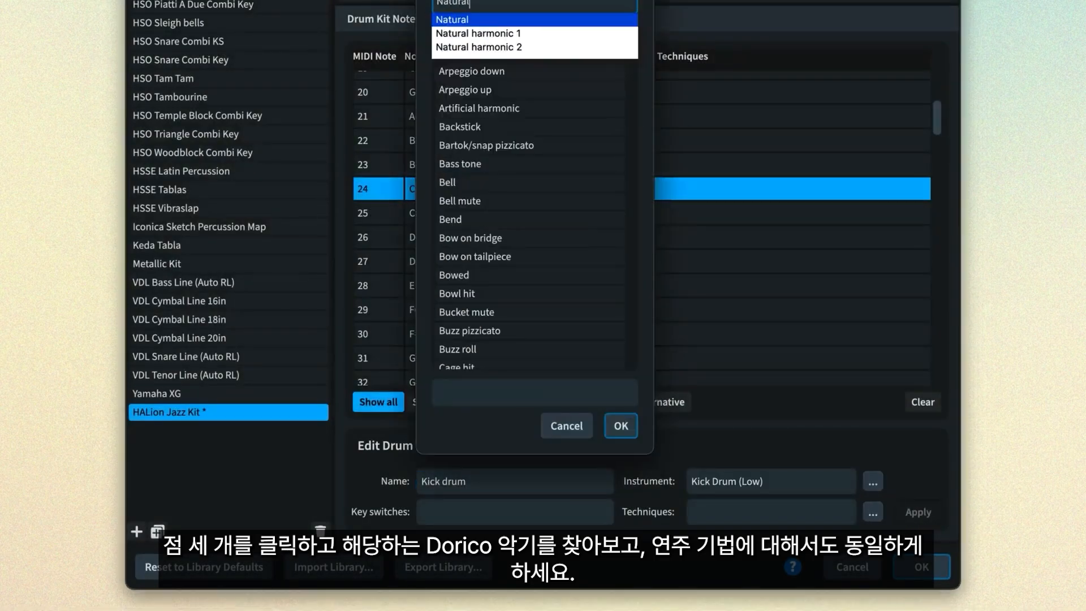
key("Return")
key("Return")
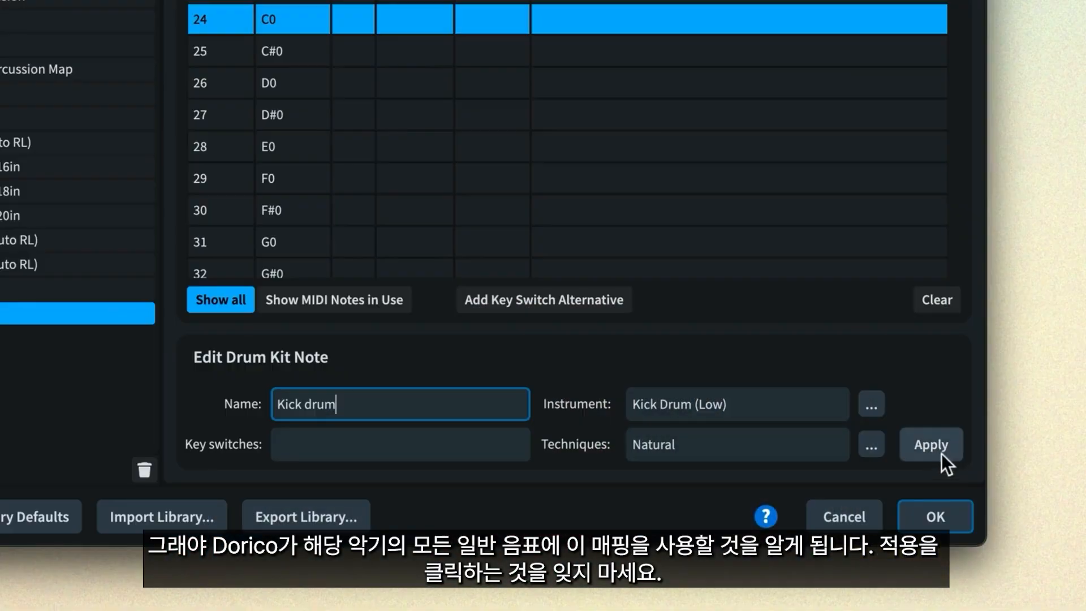
left_click(940, 451)
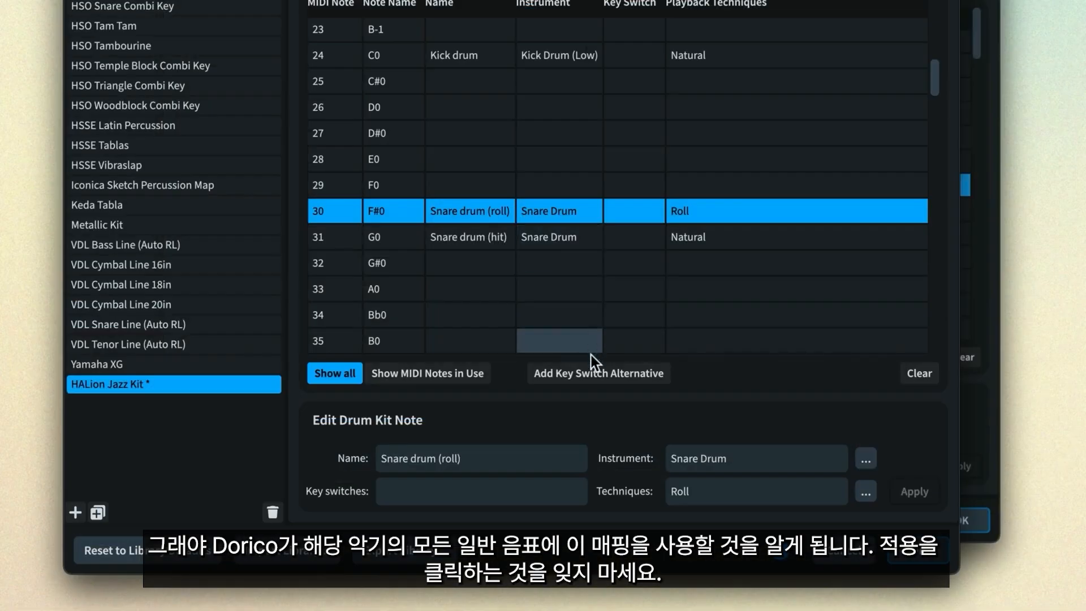
- Add a key switch alternative for the Snare drum (roll) note 30 and name the duplicate Snare drum (roll)
left_click(591, 370)
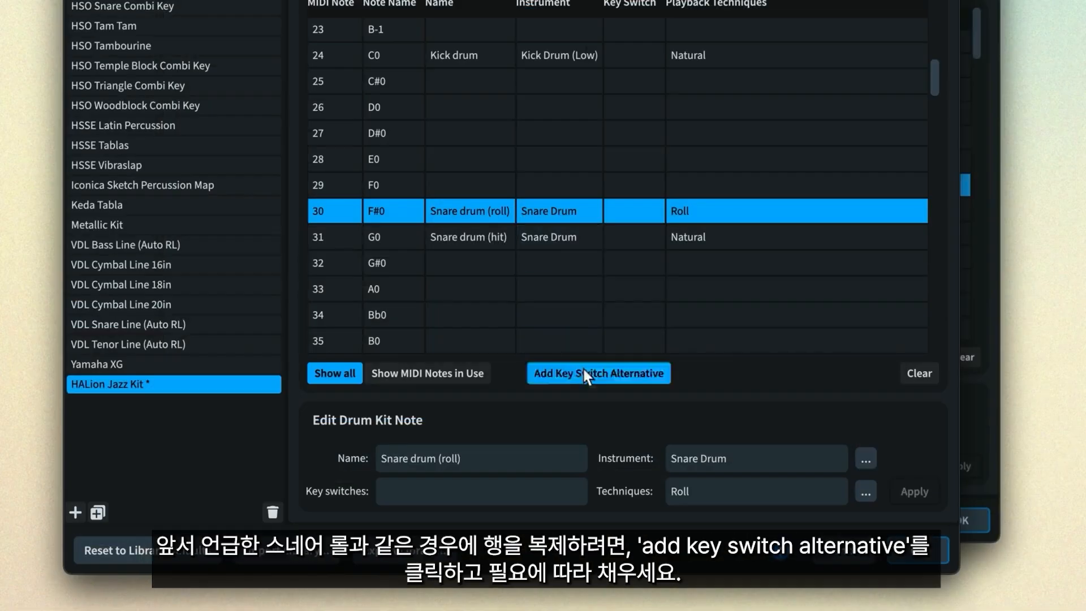
left_click(477, 458)
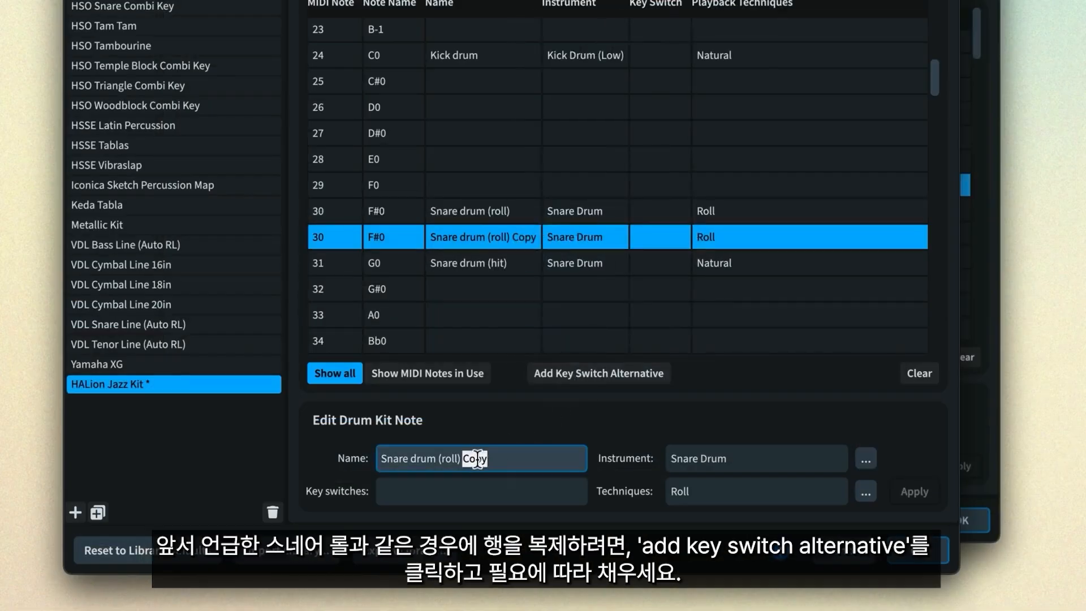
key("BackSpace")
- Set the duplicated Snare drum (roll) note's playback technique to Tremolo and apply the mapping
left_click(866, 491)
type("t")
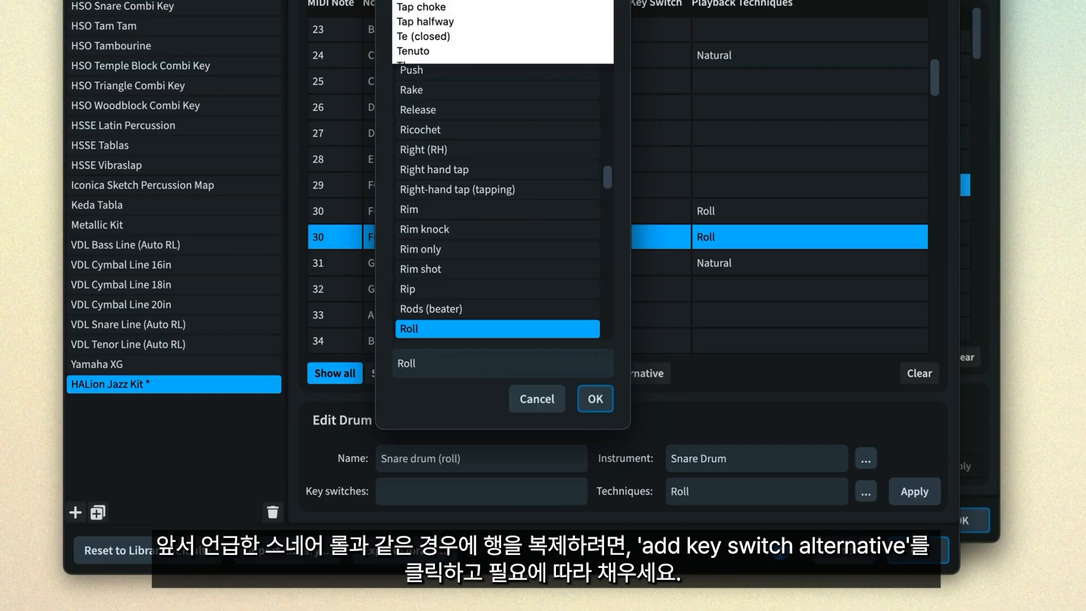
type("remolo")
key("Return")
left_click(574, 332)
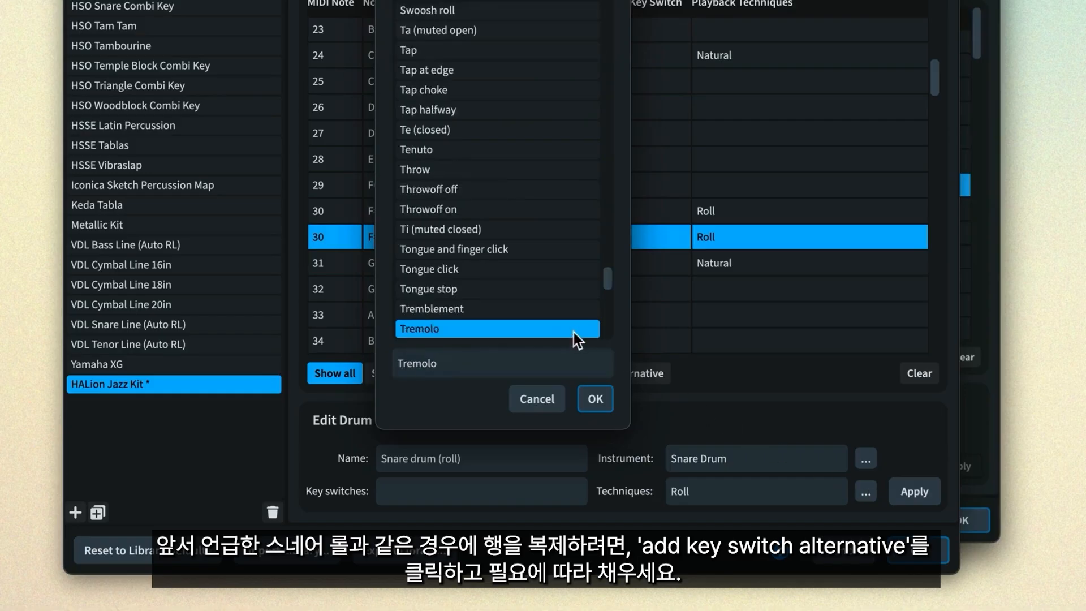
left_click(597, 400)
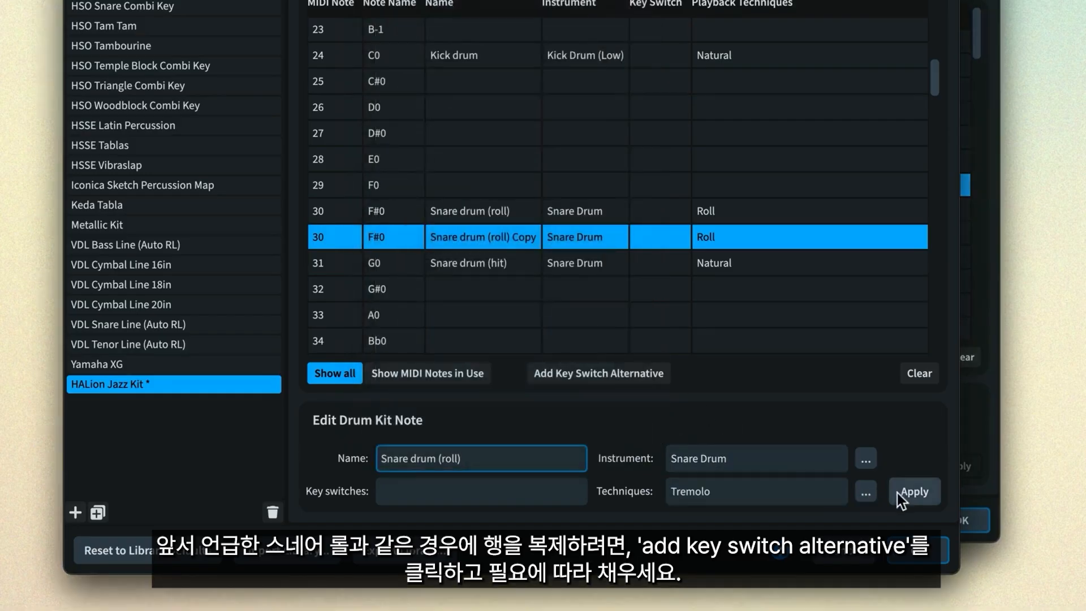
left_click(911, 492)
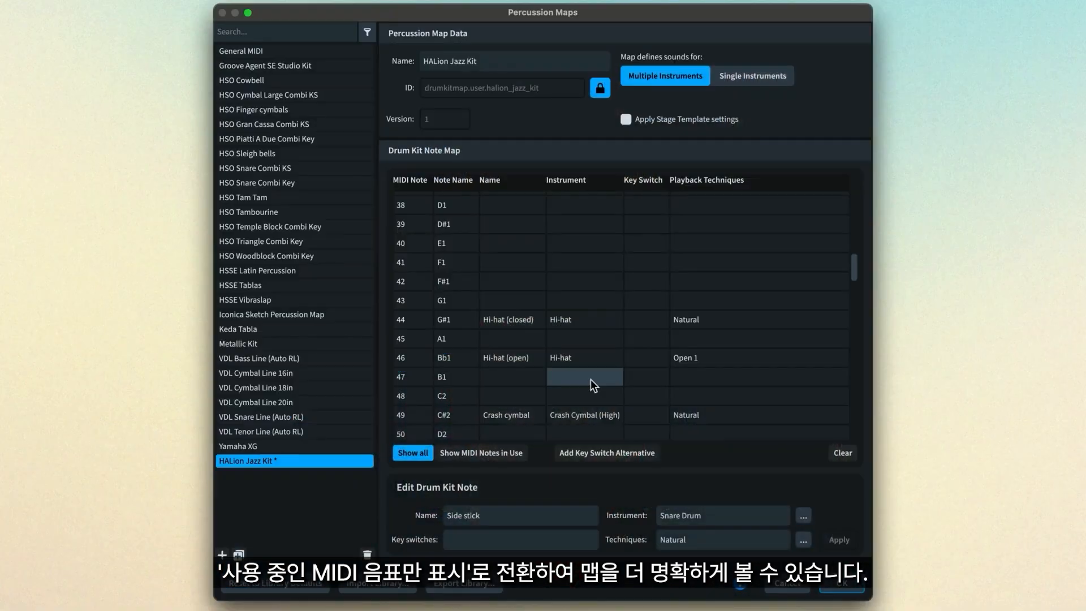
- Limit the HALion Jazz Kit note map to the MIDI notes in use
scroll(590, 384, "up", 4)
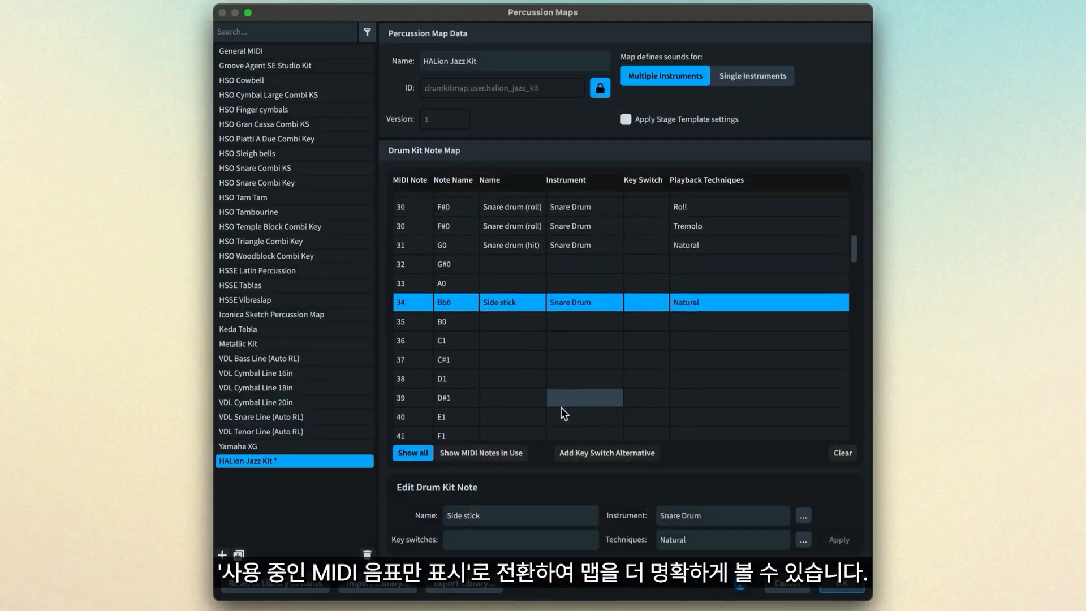
left_click(485, 453)
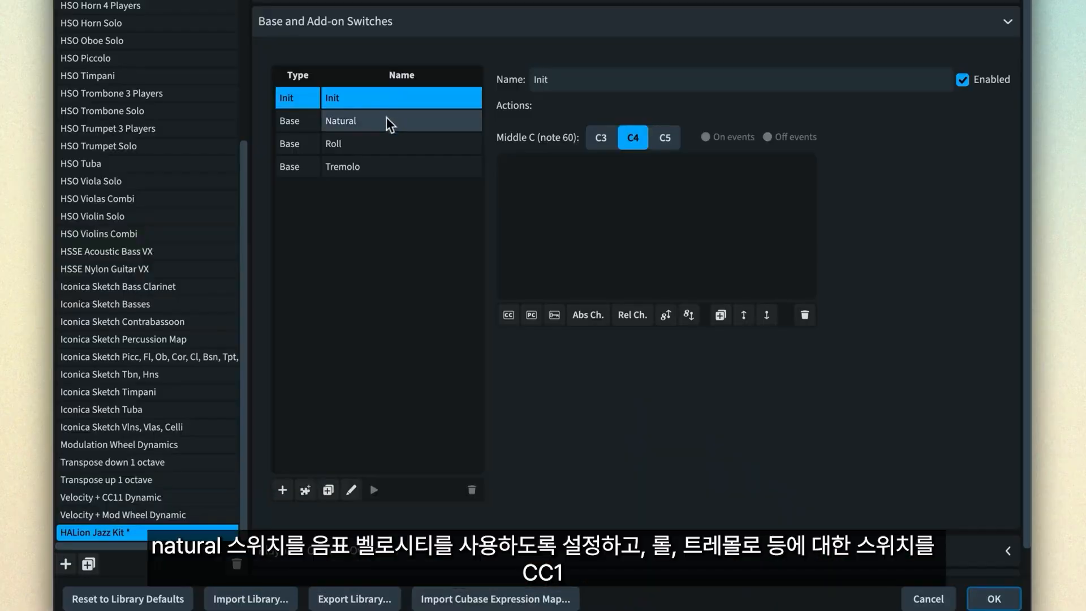
- Review the volume dynamic settings of the Natural, Roll and Tremolo switches in the HALion Jazz Kit expression map
left_click(386, 117)
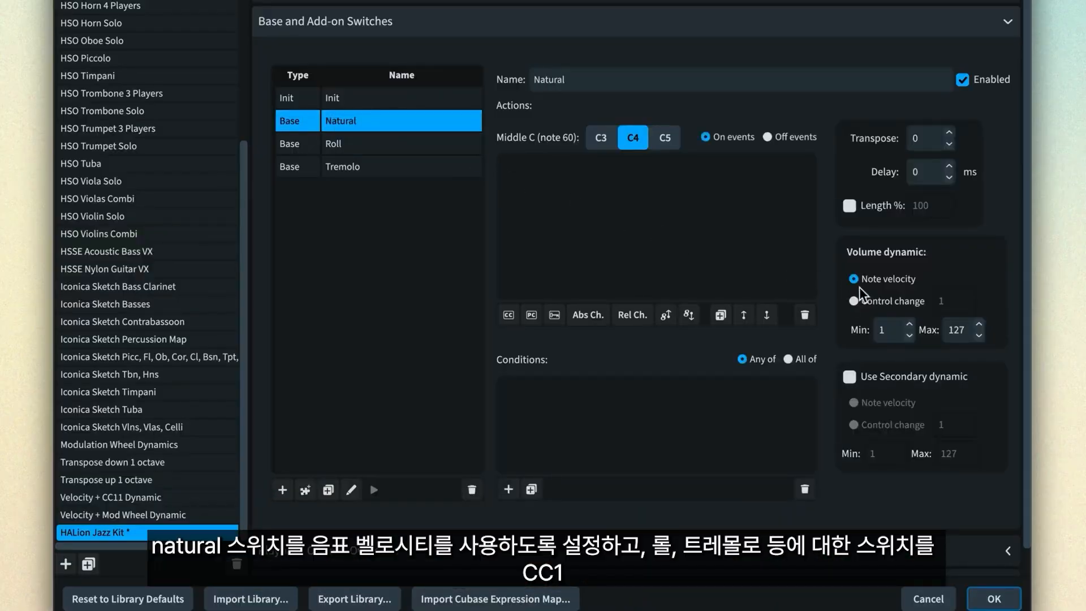
left_click(396, 144)
left_click(385, 166)
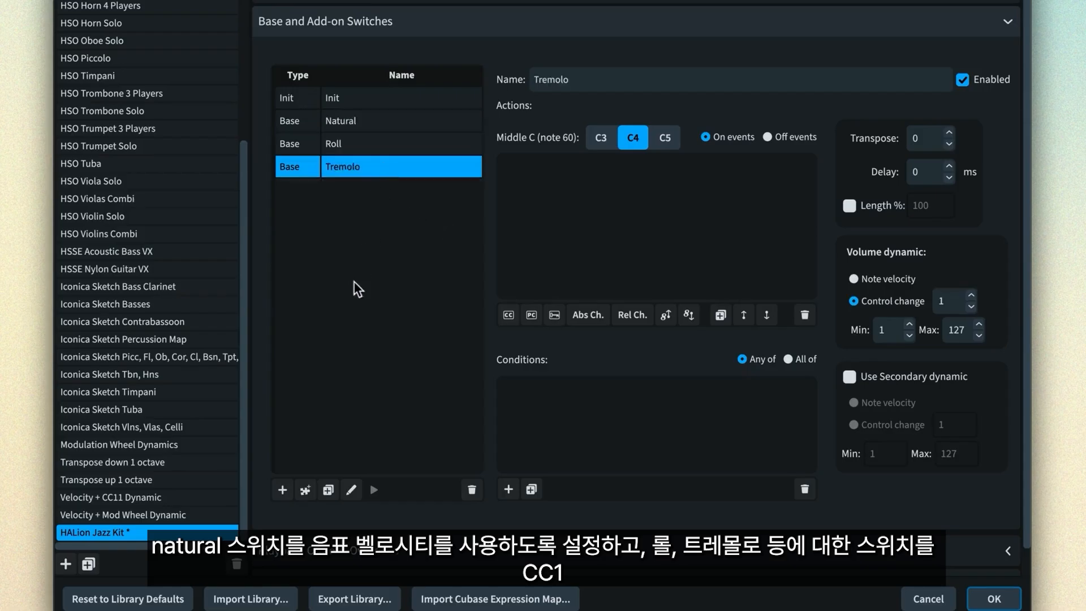
- Add a Trill base switch to the HALion Jazz Kit expression map and set its volume dynamic to Control change
left_click(280, 488)
type("tri")
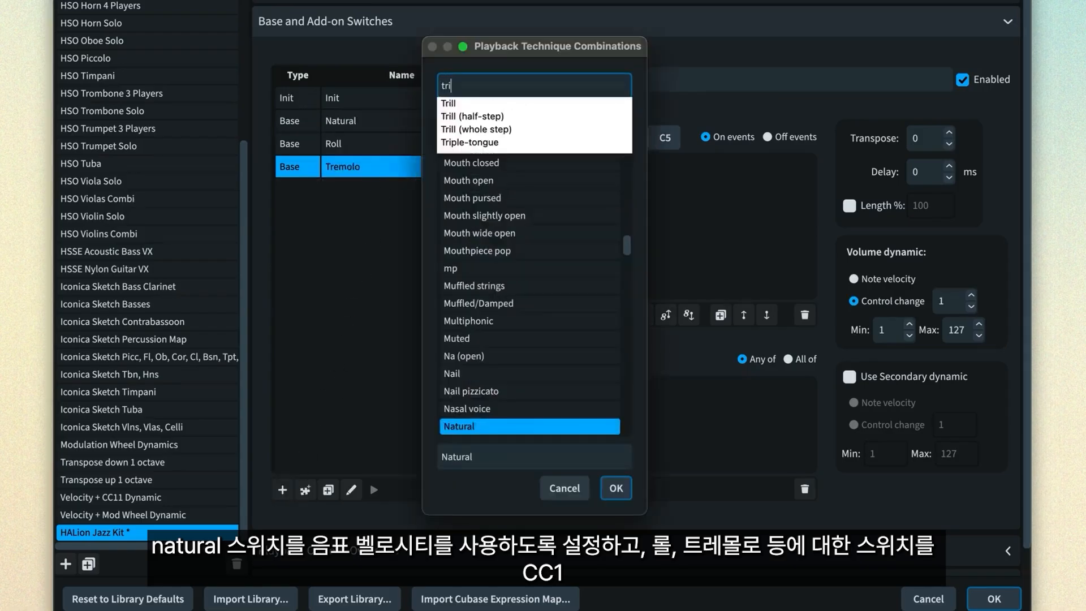
type("ll")
key("Down")
key("Return")
key("Return")
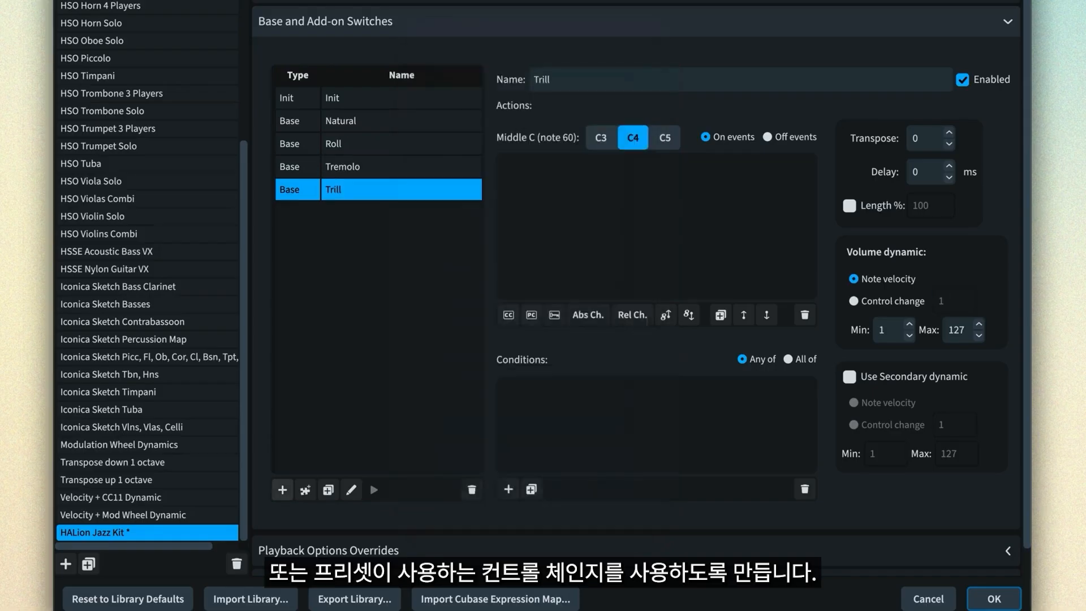
left_click(853, 302)
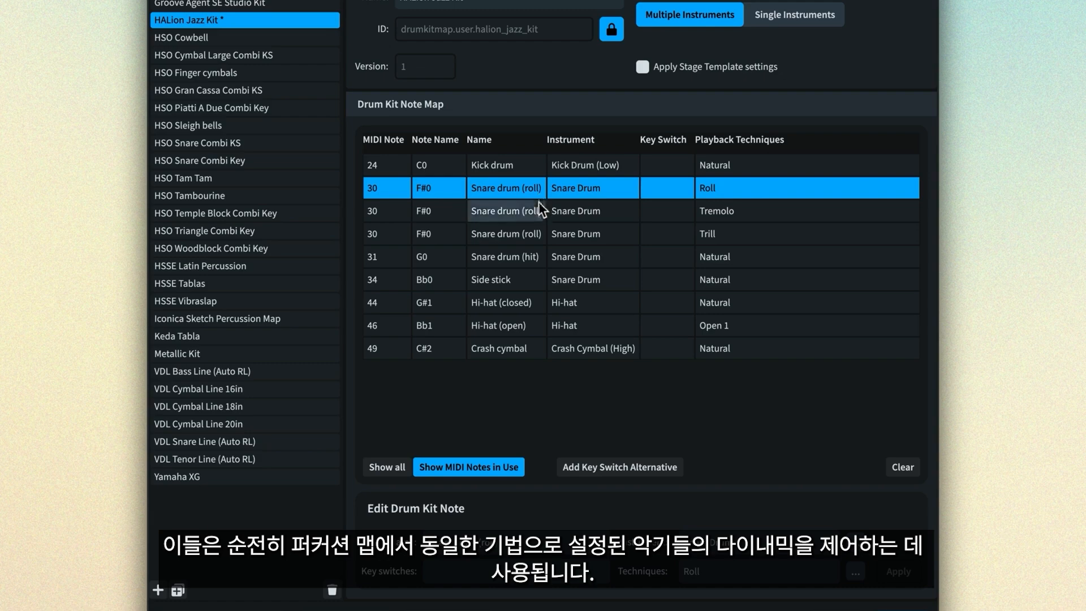
- Examine the Tremolo and Trill entries for the Snare drum (roll) note in the HALion Jazz Kit percussion map
left_click(538, 213)
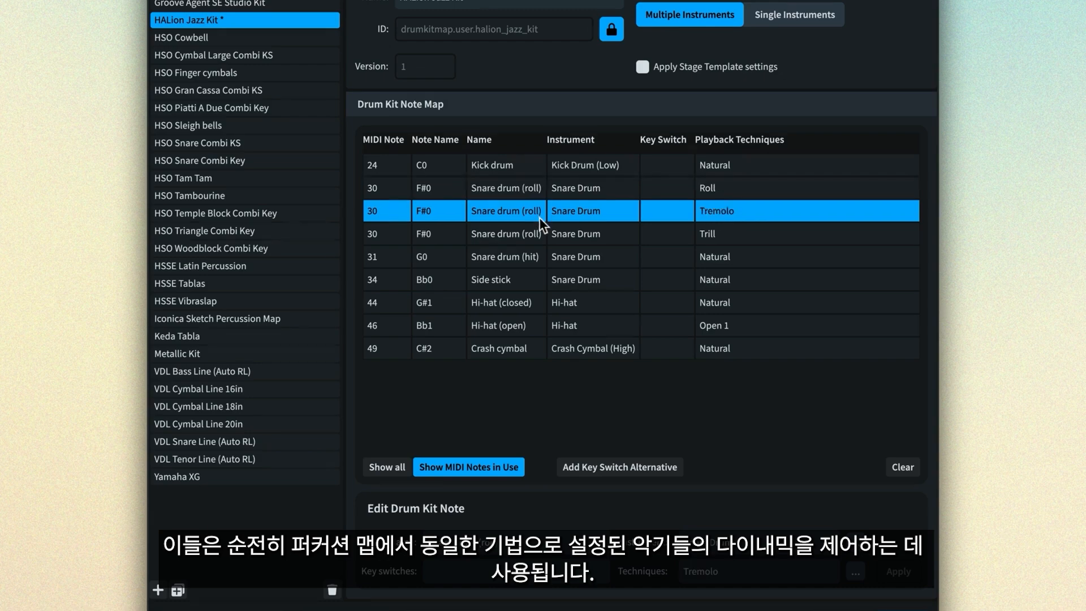
left_click(543, 238)
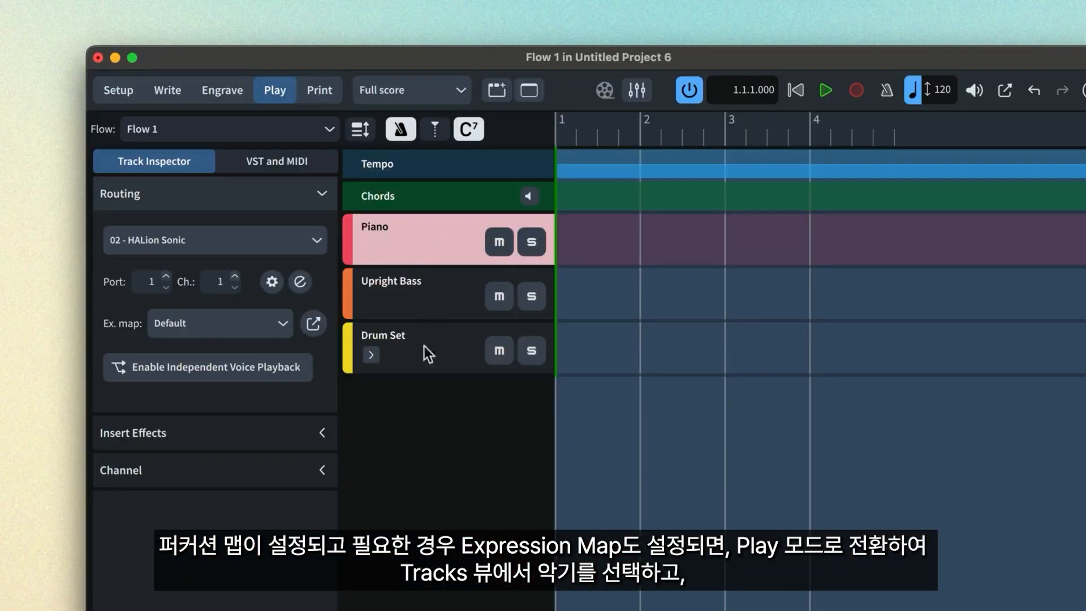
- Route the Drum Set track to 02 - HALion Sonic on channel 2
left_click(428, 353)
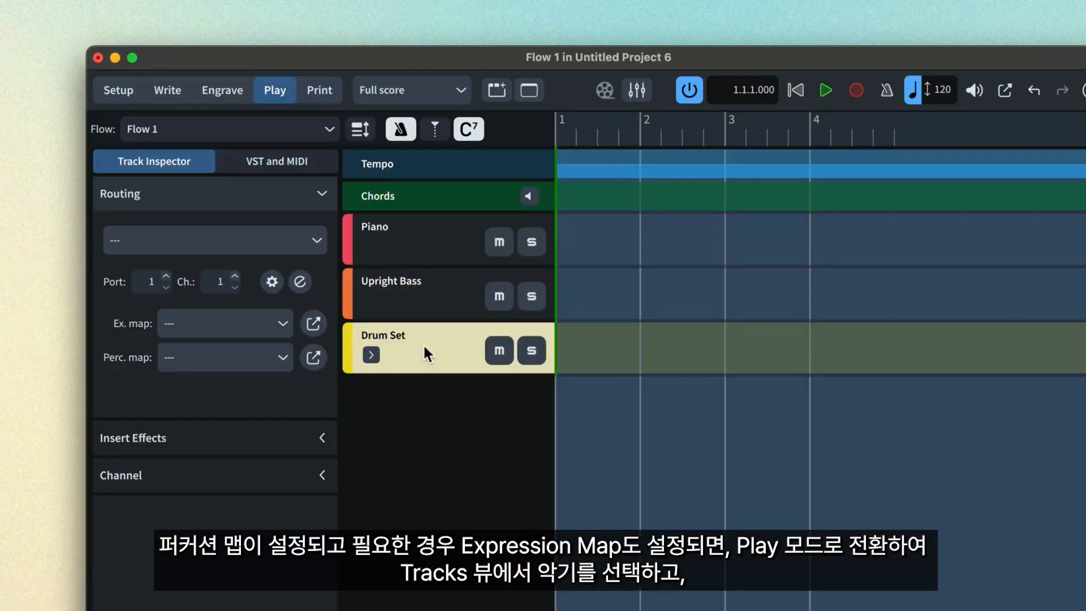
left_click(224, 241)
left_click(202, 315)
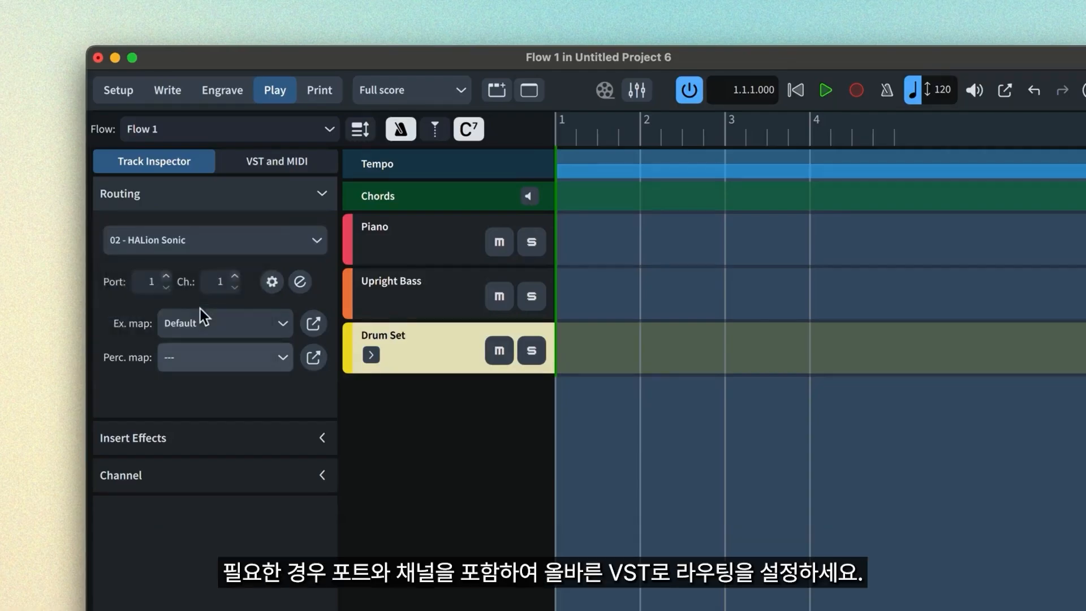
left_click(235, 276)
- Assign the HALion Jazz Kit expression map and the HALion Jazz Kit percussion map to the Drum Set track
left_click(255, 321)
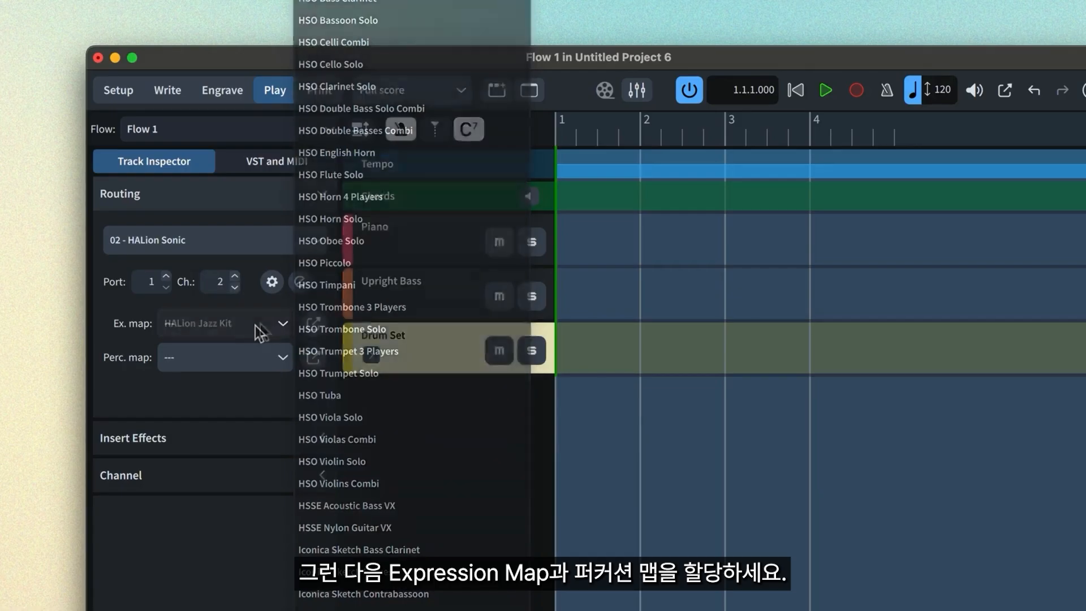
left_click(259, 354)
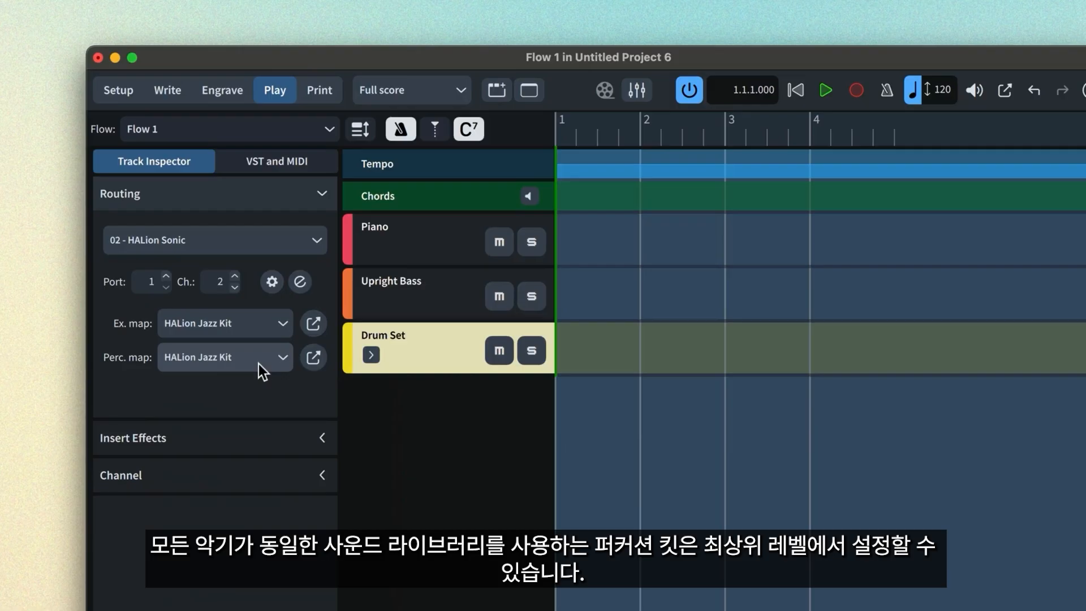
- Expand the Drum Set track and check the routing and maps of its Crash Cymbal, Hi-hat and Ride Cymbal
left_click(372, 355)
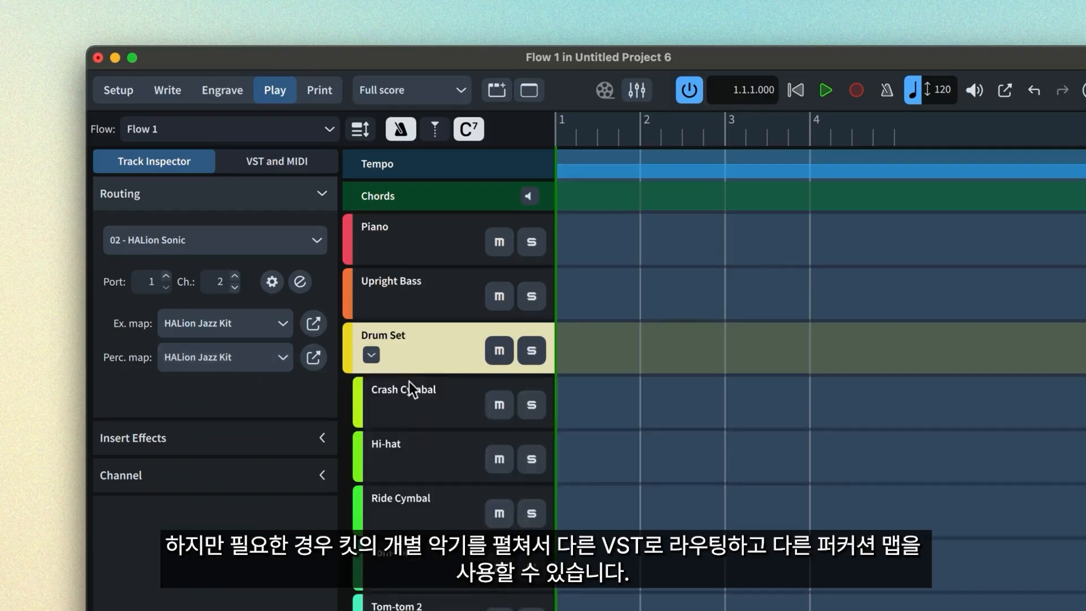
left_click(425, 406)
left_click(427, 466)
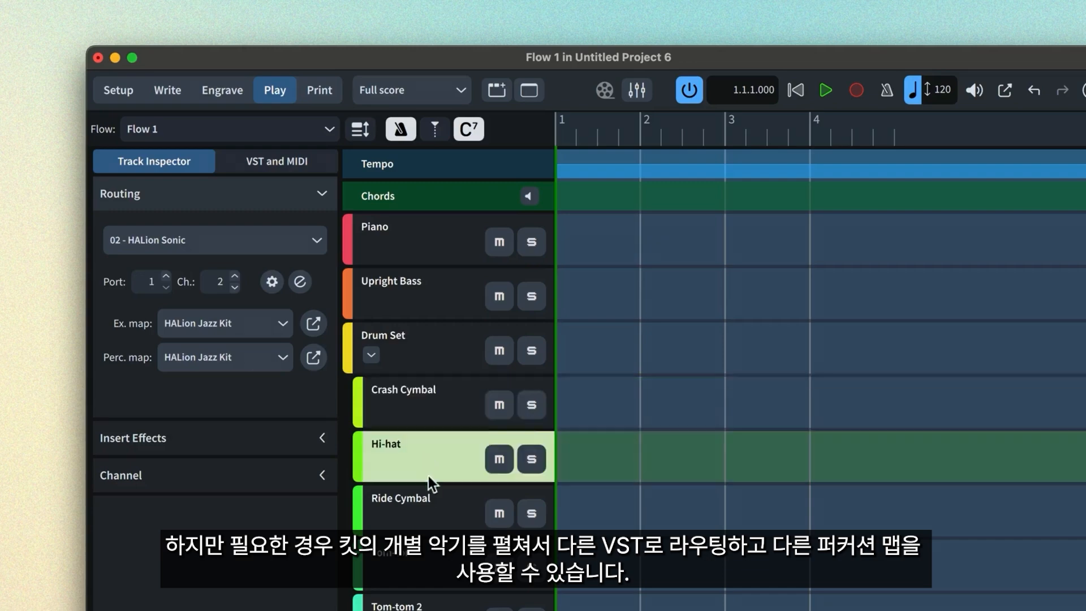
left_click(436, 524)
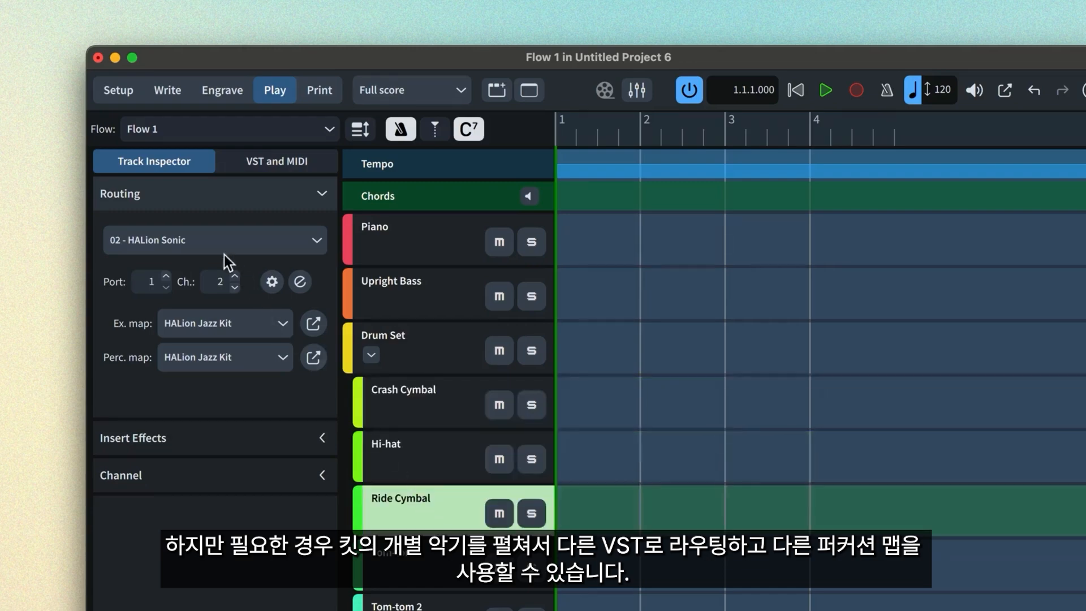